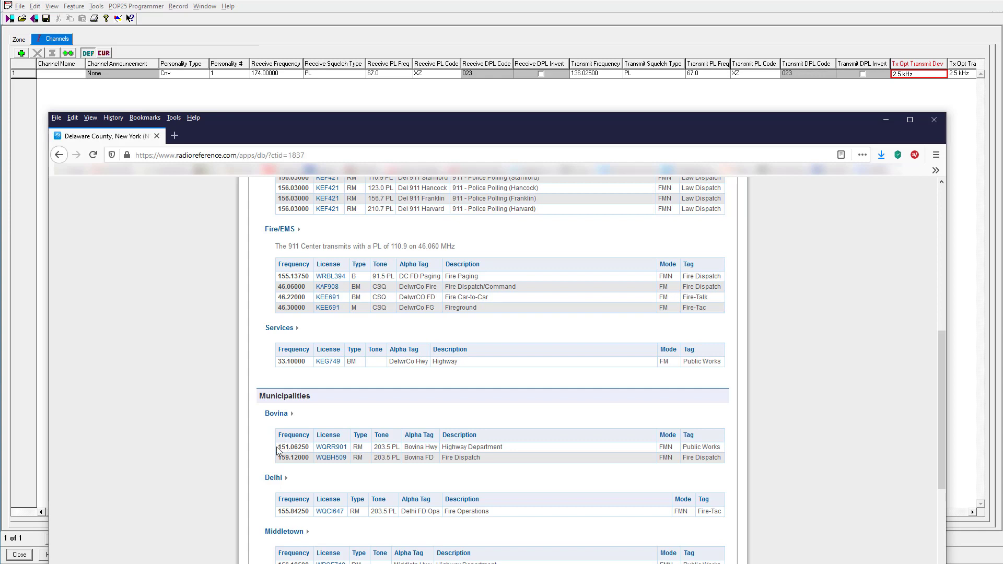
Find the Bovina Highway Department frequency 151.06250 in the RadioReference table
{"action": "left_click_drag", "start_coordinate": [278, 451], "coordinate": [308, 449]}
{"action": "left_click", "coordinate": [283, 450]}
{"action": "mouse_move", "coordinate": [359, 444]}
{"action": "left_click", "coordinate": [345, 4]}
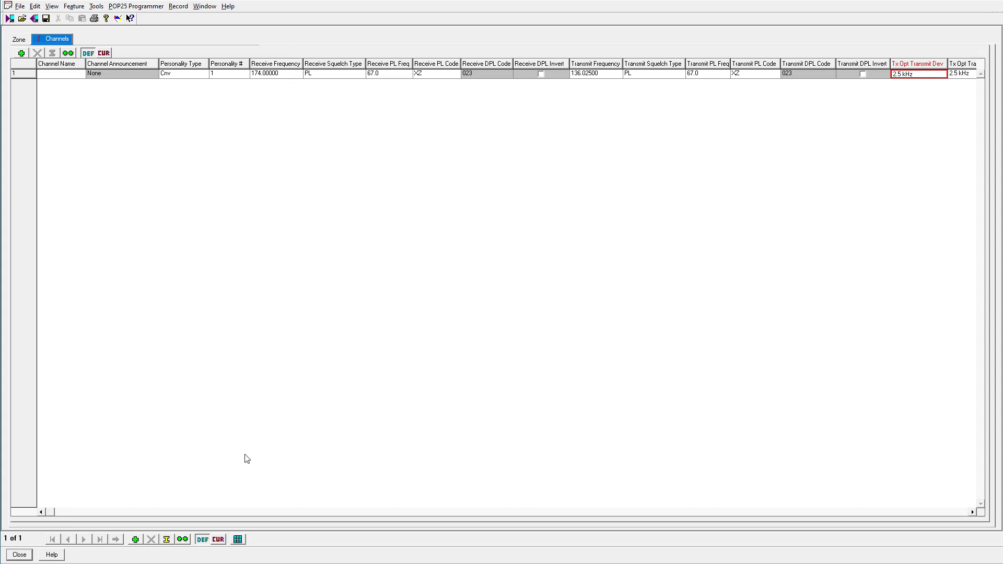
{"action": "key", "text": "alt+Tab"}
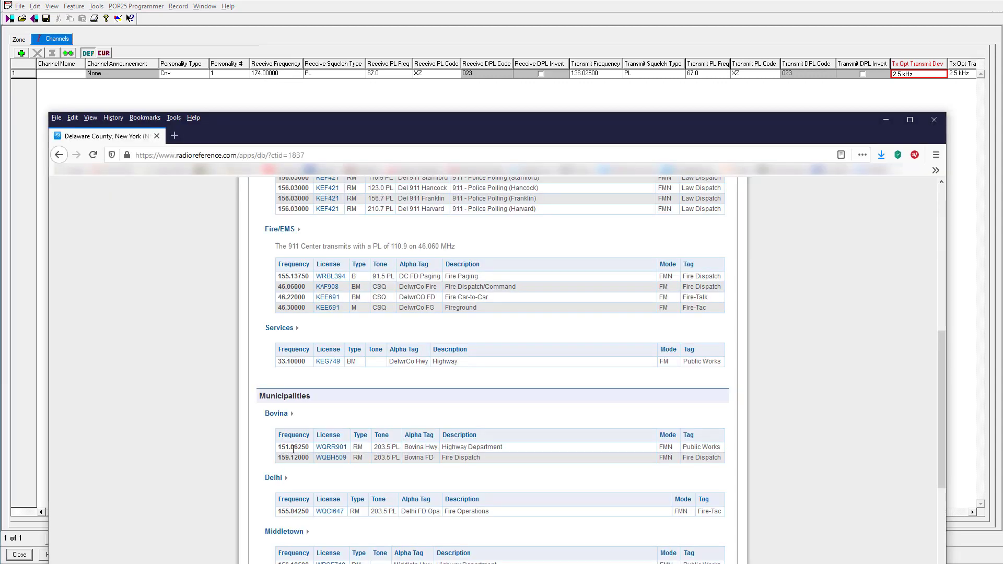
Enter 151.0625 as channel 1's receive frequency
{"action": "left_click", "coordinate": [289, 76]}
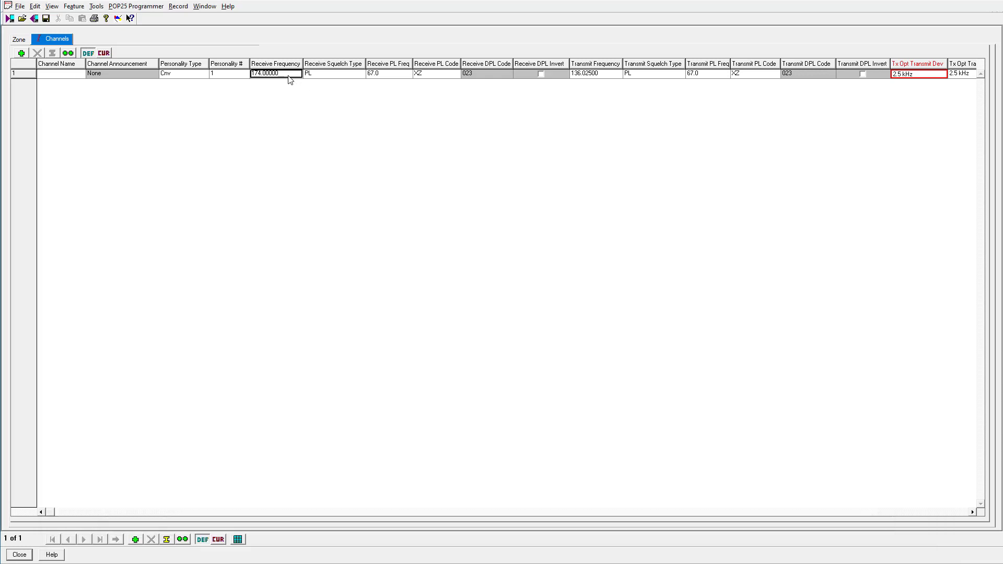
{"action": "type", "text": "151.0625"}
{"action": "key", "text": "Return"}
{"action": "key", "text": "alt+Tab"}
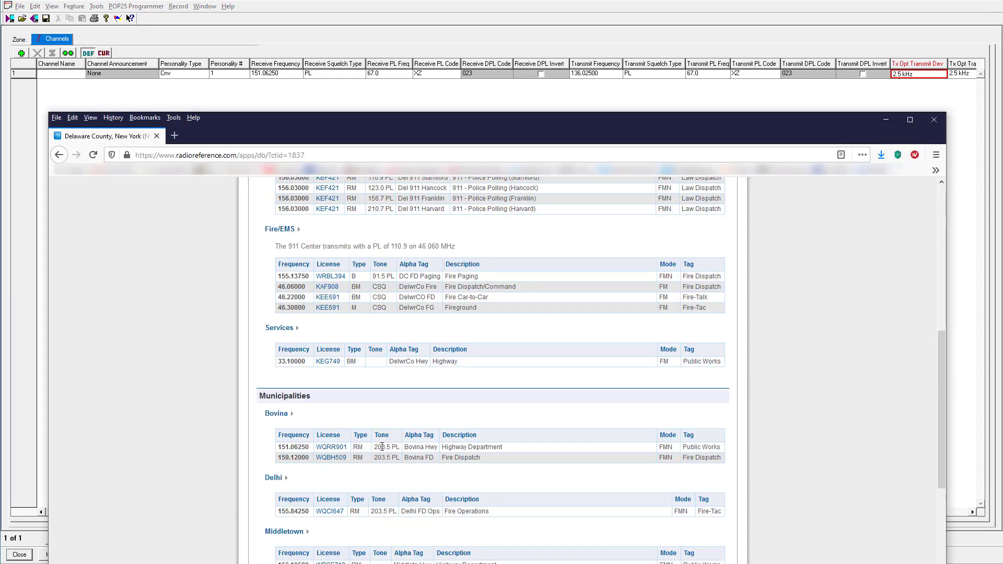
{"action": "key", "text": "alt+Tab"}
{"action": "left_click", "coordinate": [390, 73]}
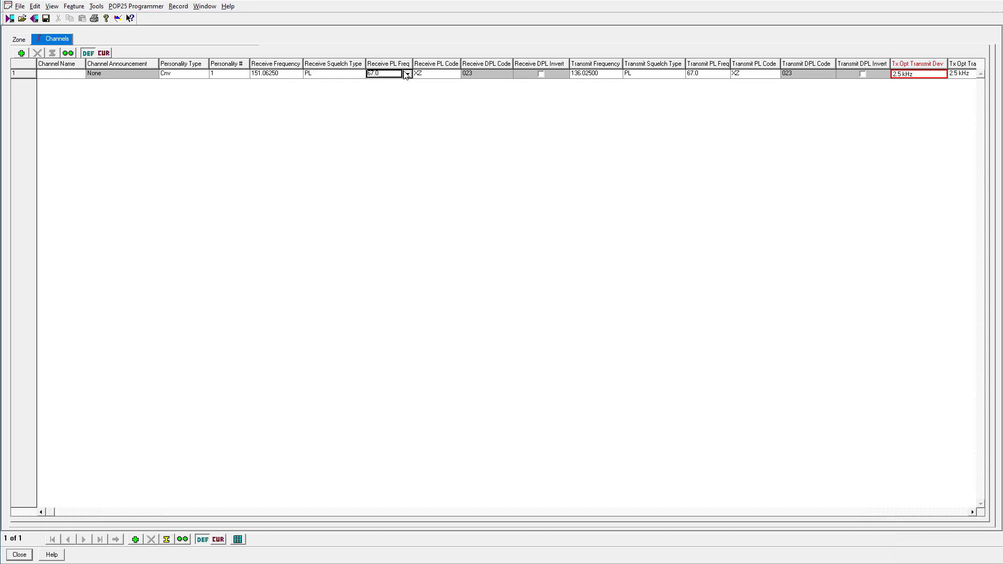
Set channel 1's receive PL tone to 203.5 and its transmit frequency to 151.0625
{"action": "left_click", "coordinate": [408, 73]}
{"action": "left_click_drag", "start_coordinate": [411, 87], "coordinate": [400, 106]}
{"action": "left_click", "coordinate": [387, 89]}
{"action": "left_click", "coordinate": [593, 76]}
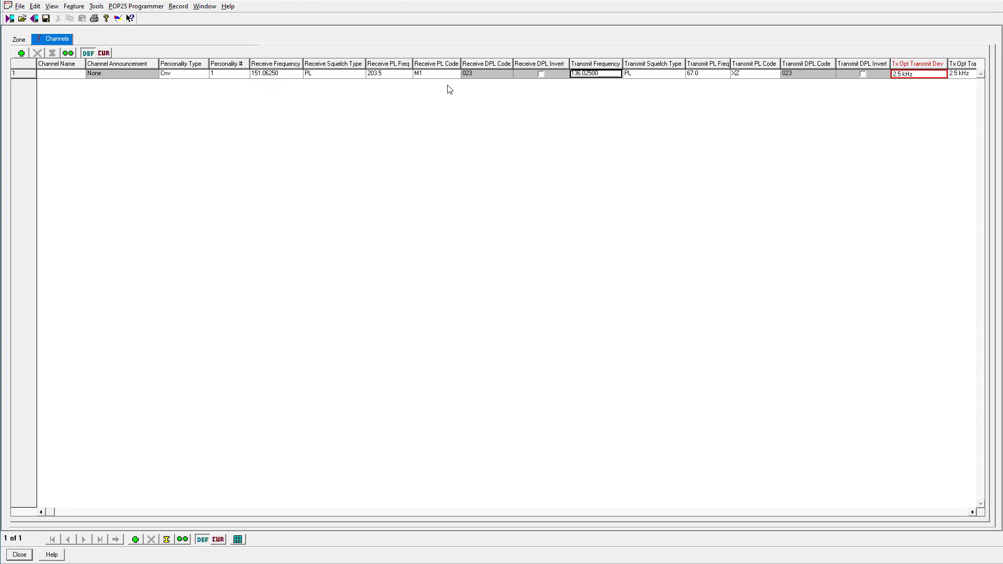
{"action": "type", "text": "151.0625"}
{"action": "left_click", "coordinate": [725, 74]}
Set channel 1's transmit PL tone to 203.5
{"action": "left_click", "coordinate": [725, 73]}
{"action": "left_click_drag", "start_coordinate": [728, 95], "coordinate": [727, 103]}
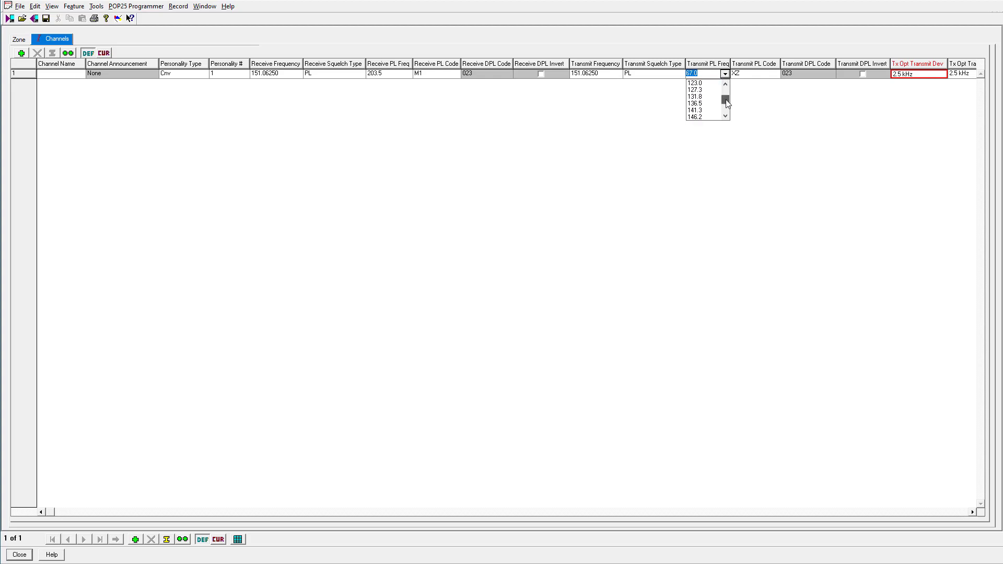
{"action": "left_click", "coordinate": [705, 117]}
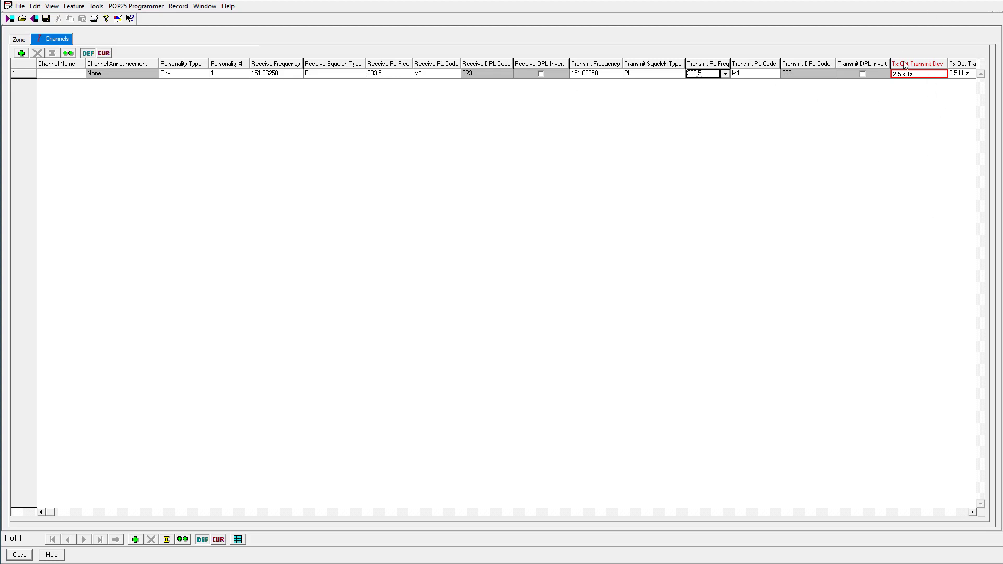
{"action": "left_click", "coordinate": [972, 512]}
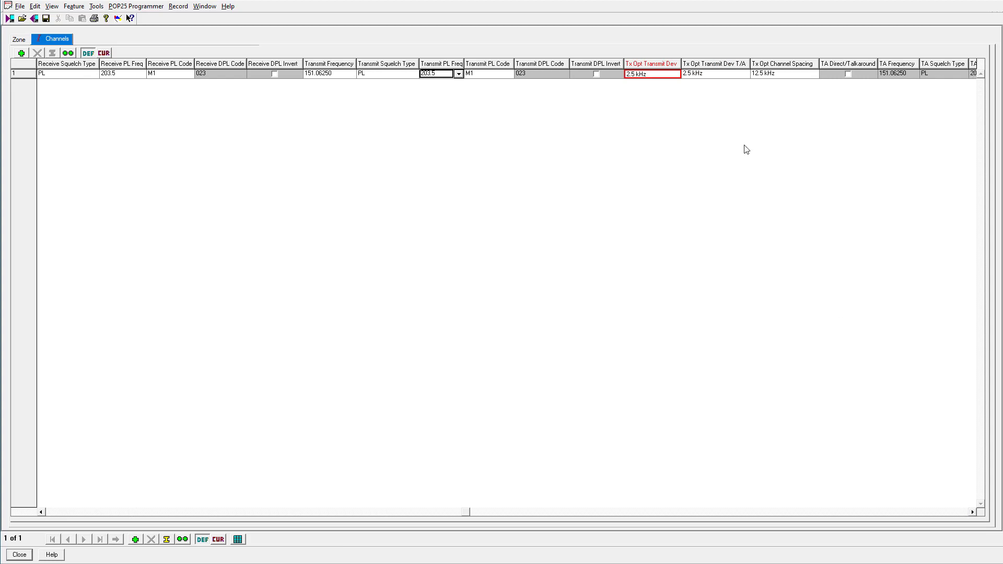
Choose 5.0 kHz for channel 1's Tx Opt Transmit Dev, giving 25.0 kHz spacing
{"action": "left_click", "coordinate": [669, 75]}
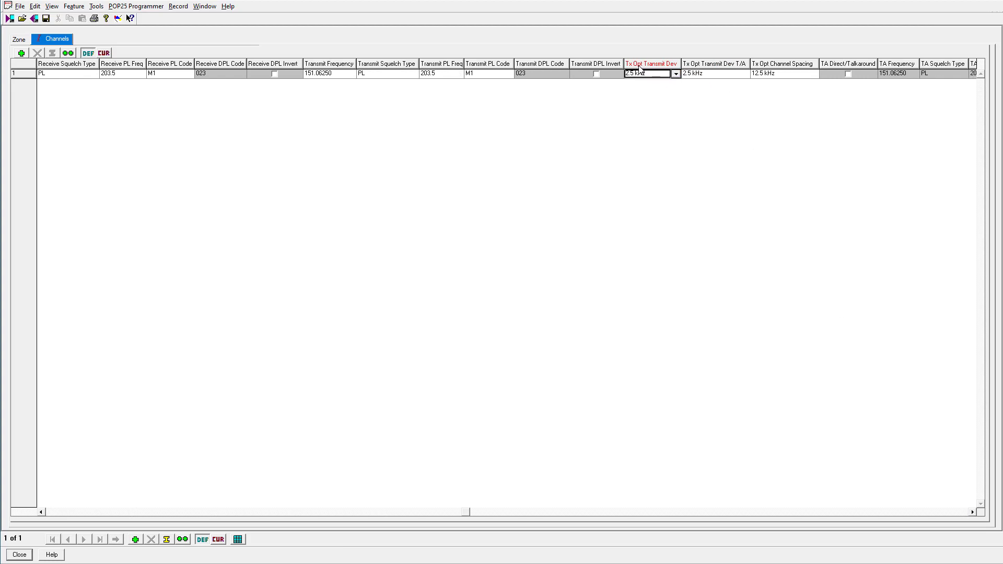
{"action": "left_click", "coordinate": [675, 74]}
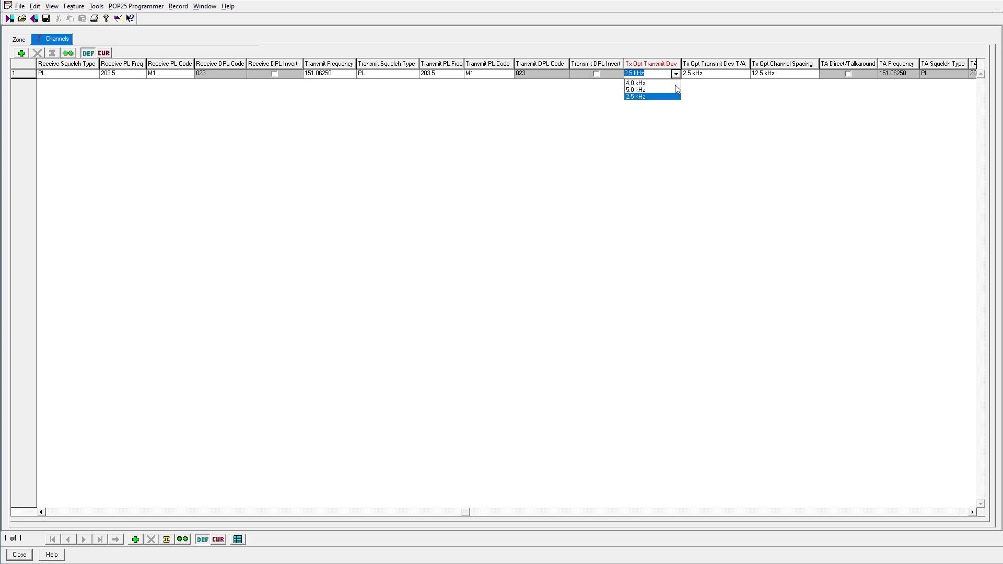
{"action": "left_click", "coordinate": [677, 89]}
{"action": "left_click", "coordinate": [676, 75]}
{"action": "left_click", "coordinate": [662, 96]}
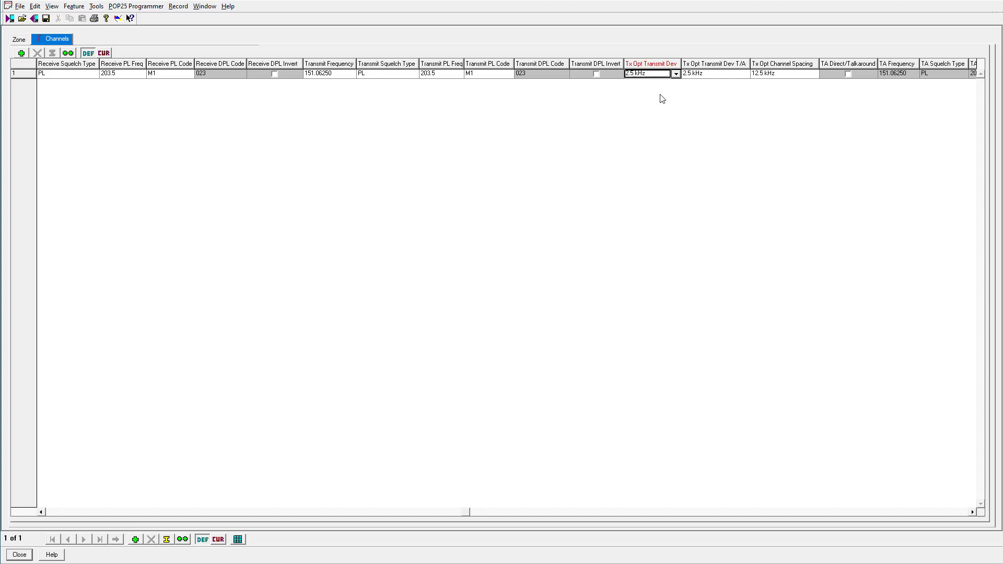
{"action": "left_click", "coordinate": [676, 75]}
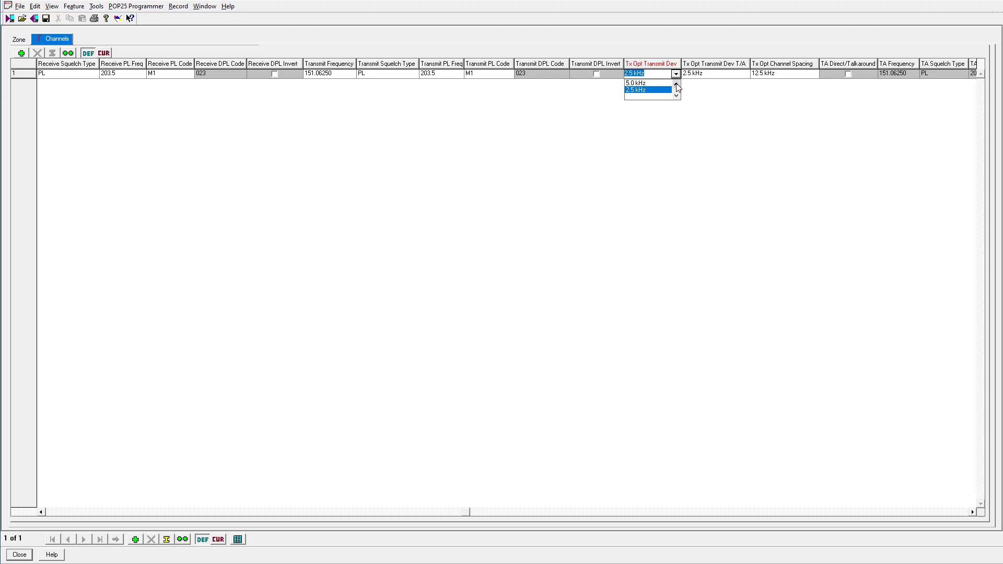
{"action": "left_click", "coordinate": [661, 89]}
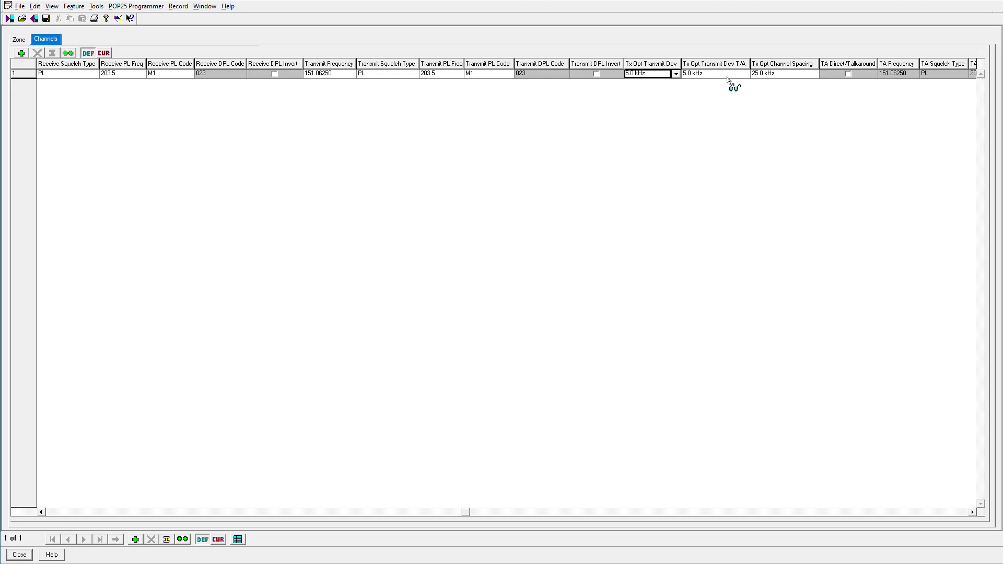
{"action": "left_click_drag", "start_coordinate": [969, 514], "coordinate": [973, 515]}
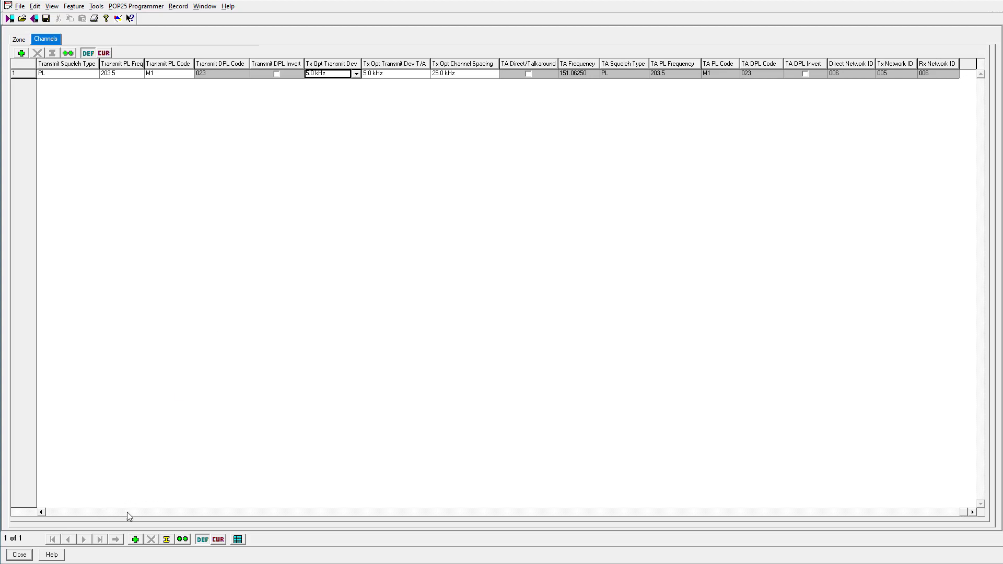
{"action": "left_click", "coordinate": [93, 513]}
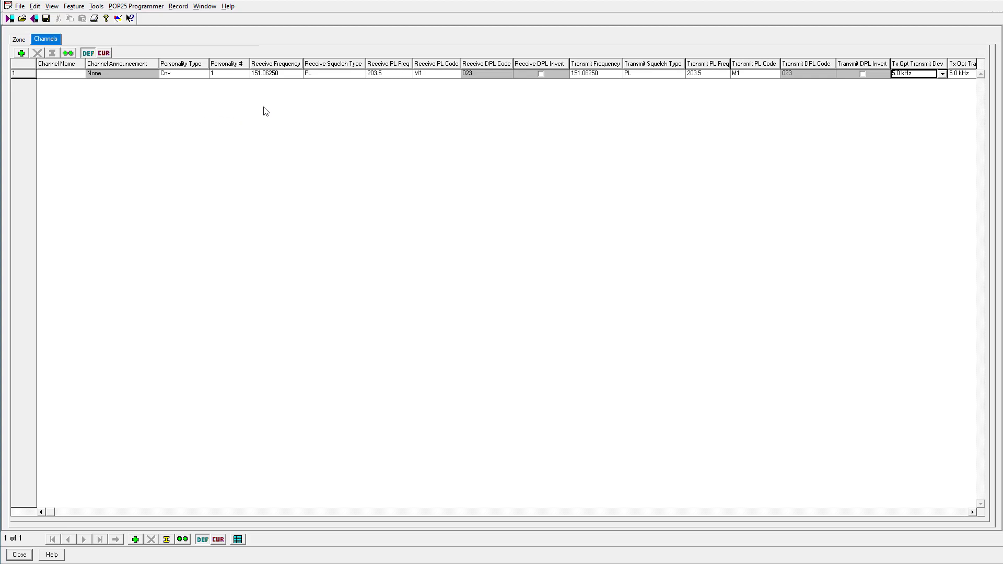
Add a second record under Conventional Personality - 1 and set its Rx Voice/Signal Type to ASTRO
{"action": "left_click", "coordinate": [20, 555]}
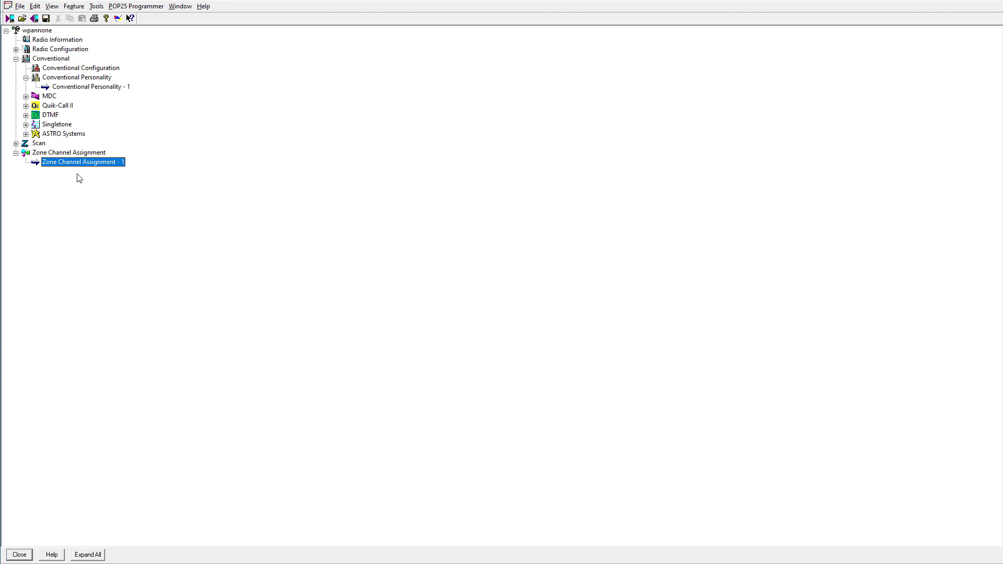
{"action": "double_click", "coordinate": [77, 88]}
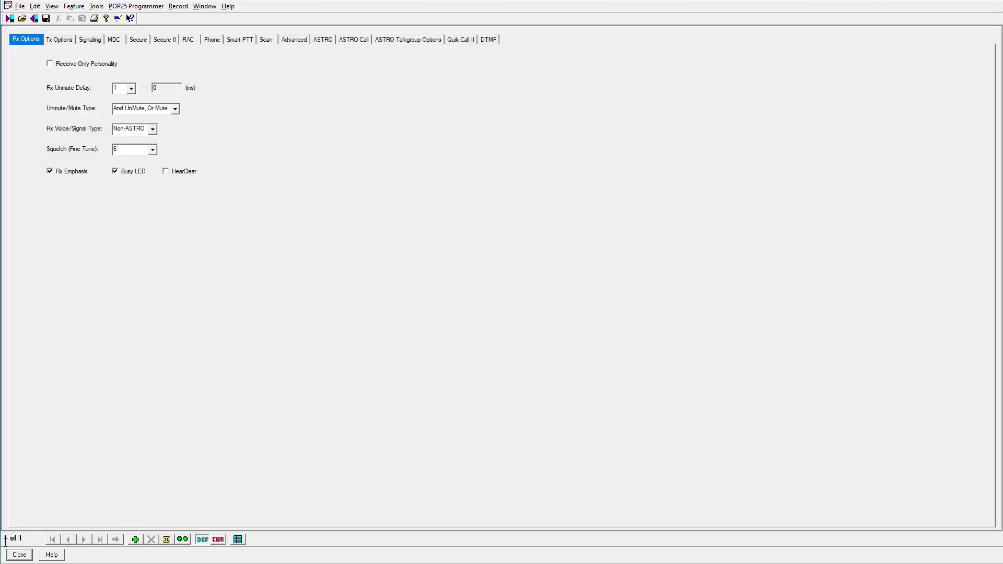
{"action": "left_click", "coordinate": [135, 539]}
{"action": "left_click", "coordinate": [129, 134]}
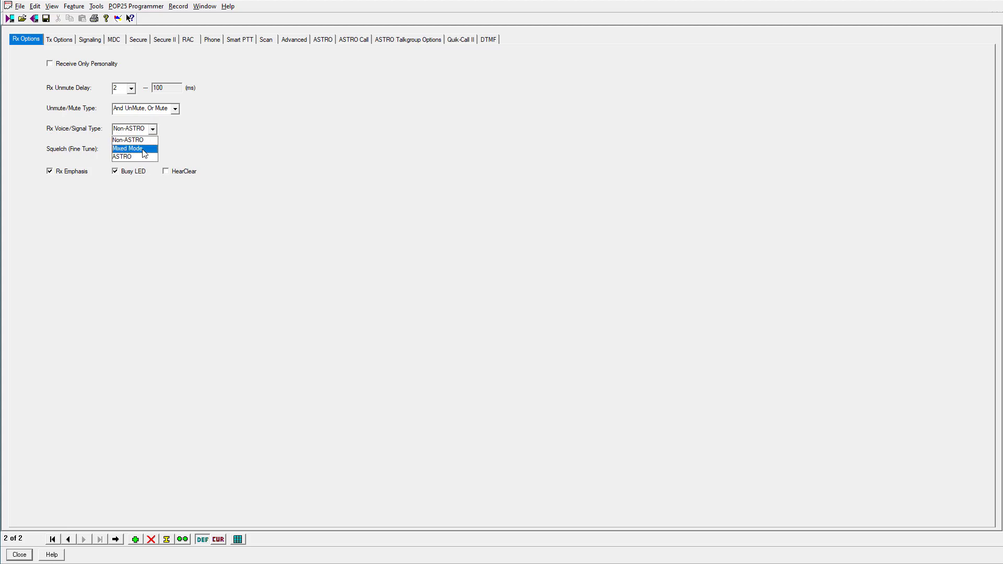
{"action": "left_click", "coordinate": [137, 157]}
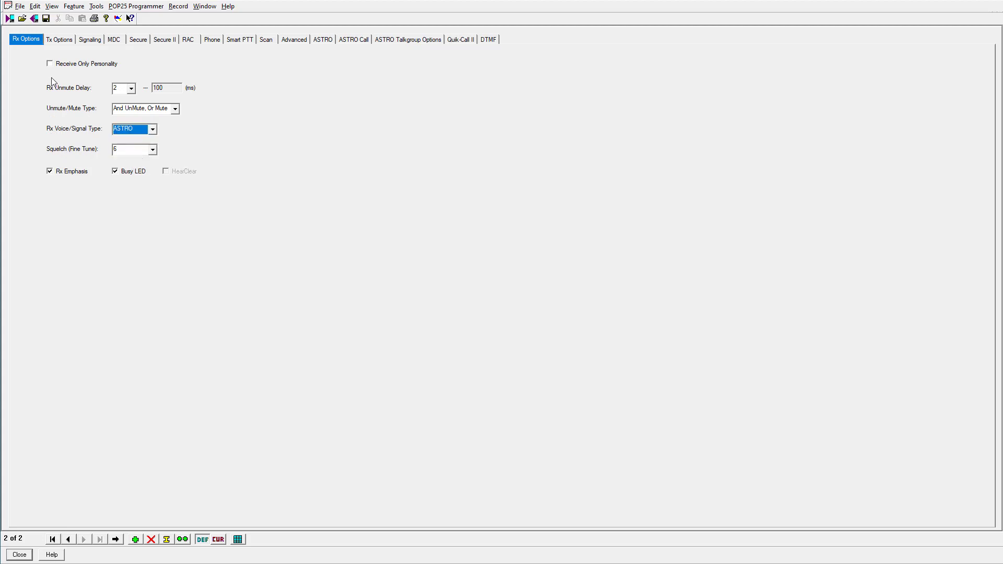
{"action": "left_click", "coordinate": [58, 40]}
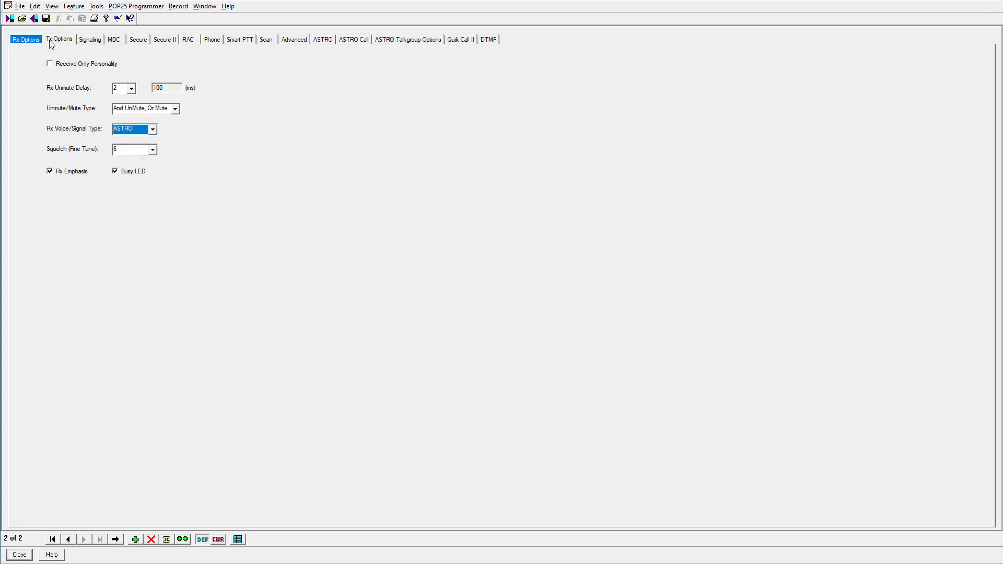
Set personality 2's Secure/Clear Strapping to Secure on the Secure tab, then check Secure II
{"action": "left_click", "coordinate": [100, 43]}
{"action": "left_click", "coordinate": [113, 45]}
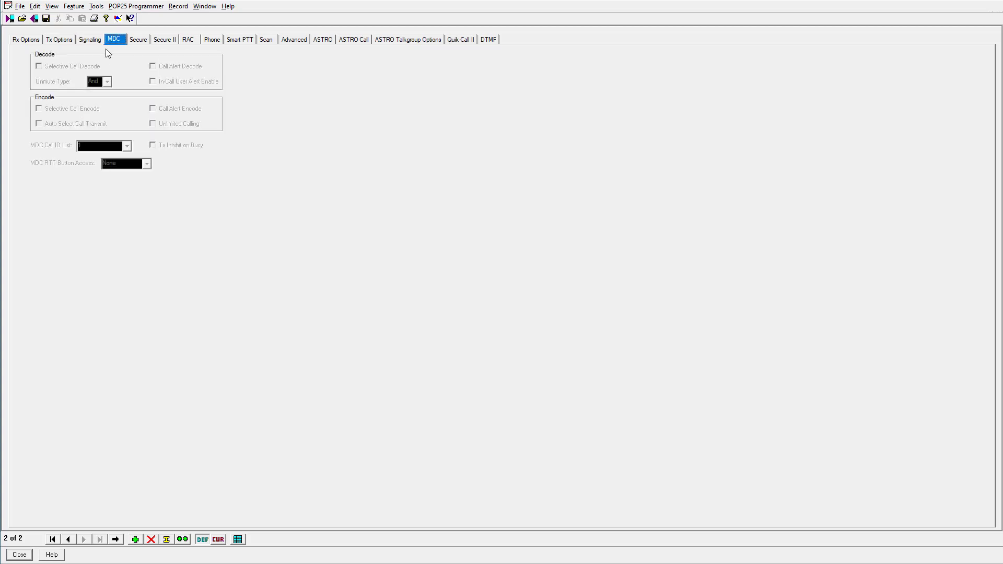
{"action": "left_click", "coordinate": [140, 41]}
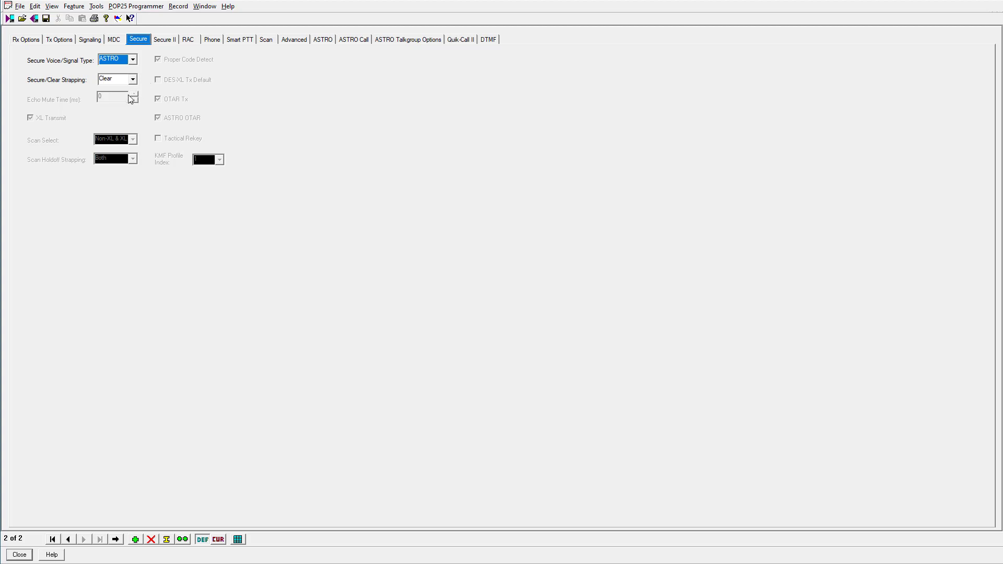
{"action": "left_click", "coordinate": [117, 80]}
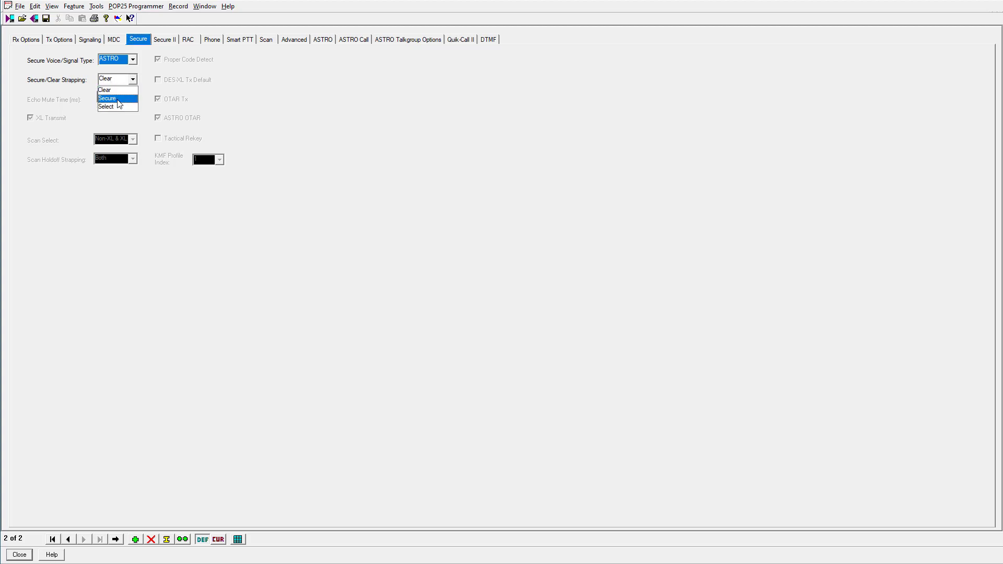
{"action": "left_click", "coordinate": [117, 98]}
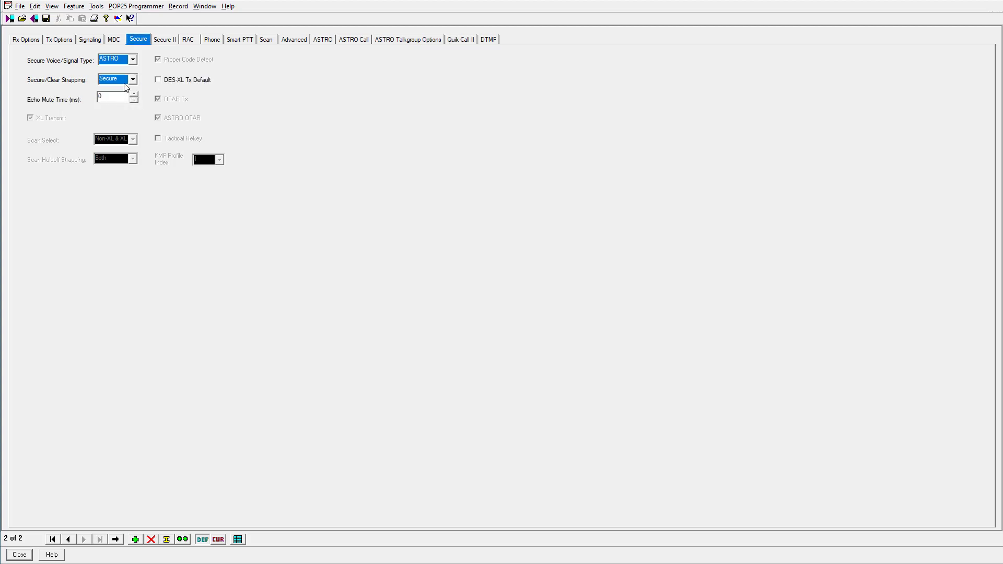
{"action": "left_click", "coordinate": [159, 41]}
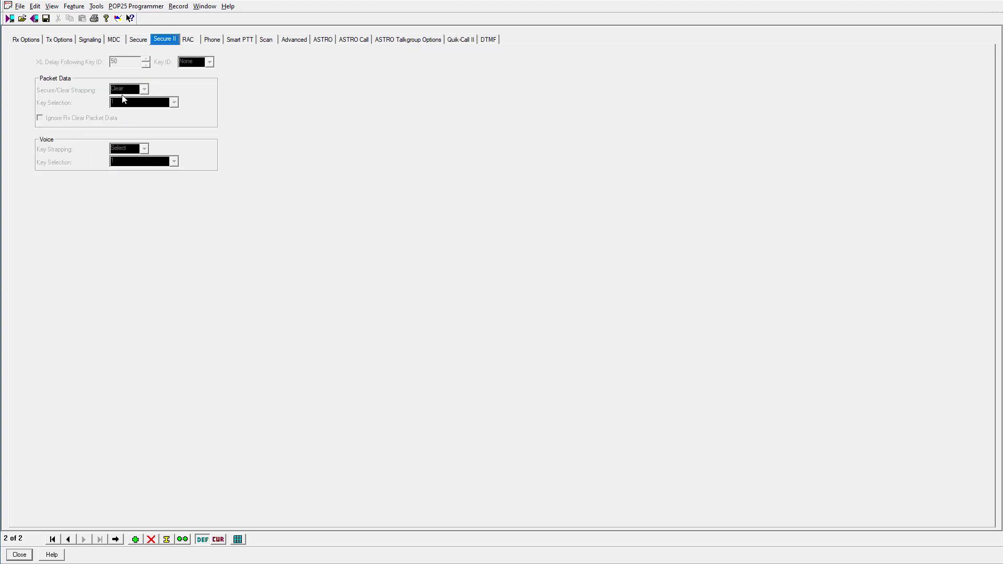
{"action": "left_click", "coordinate": [139, 41]}
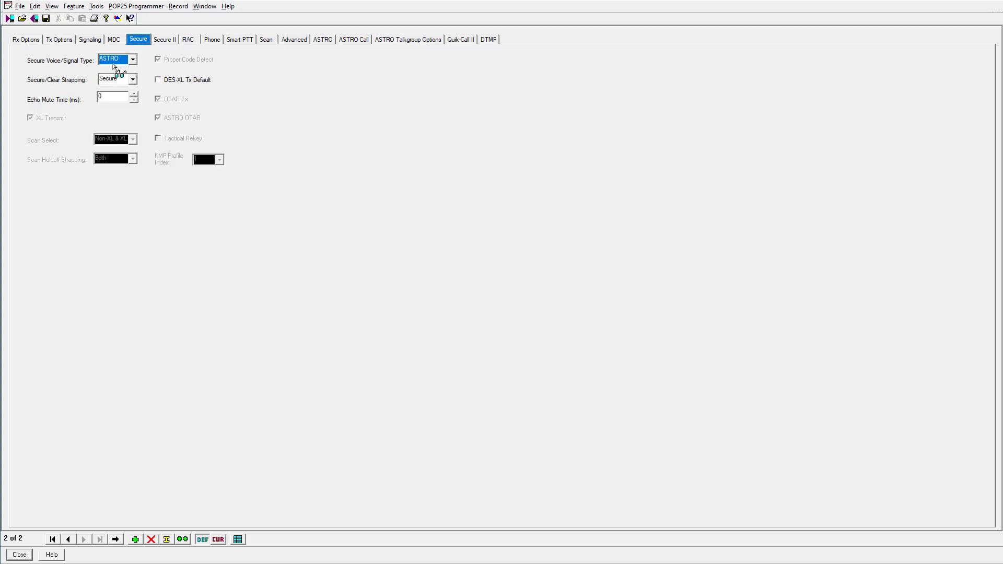
{"action": "left_click", "coordinate": [116, 79]}
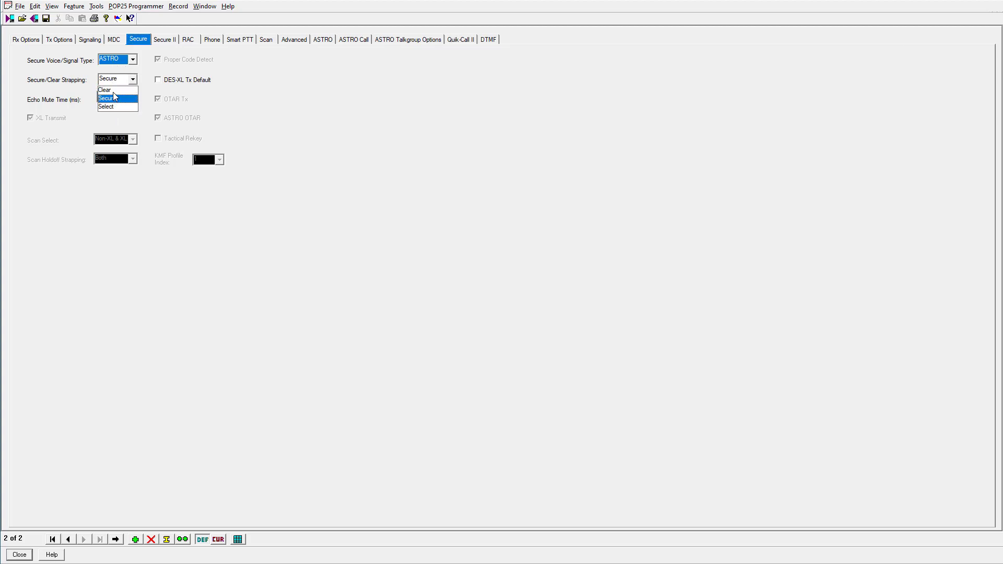
{"action": "left_click", "coordinate": [114, 98]}
{"action": "left_click", "coordinate": [165, 41]}
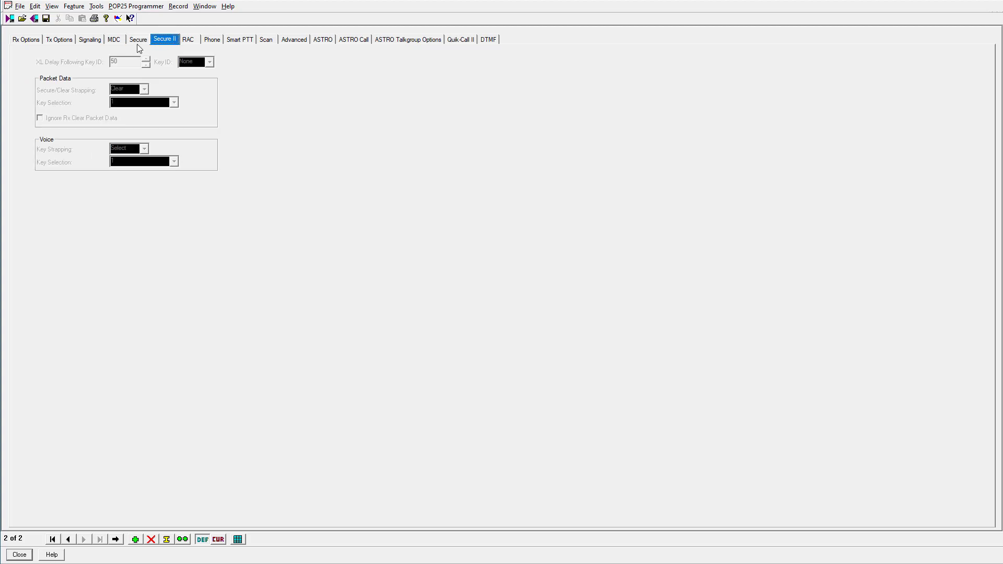
Review personality 2's RAC, Phone and Smart PTT tabs, and choose scan list 1
{"action": "left_click", "coordinate": [187, 40]}
{"action": "left_click", "coordinate": [212, 41]}
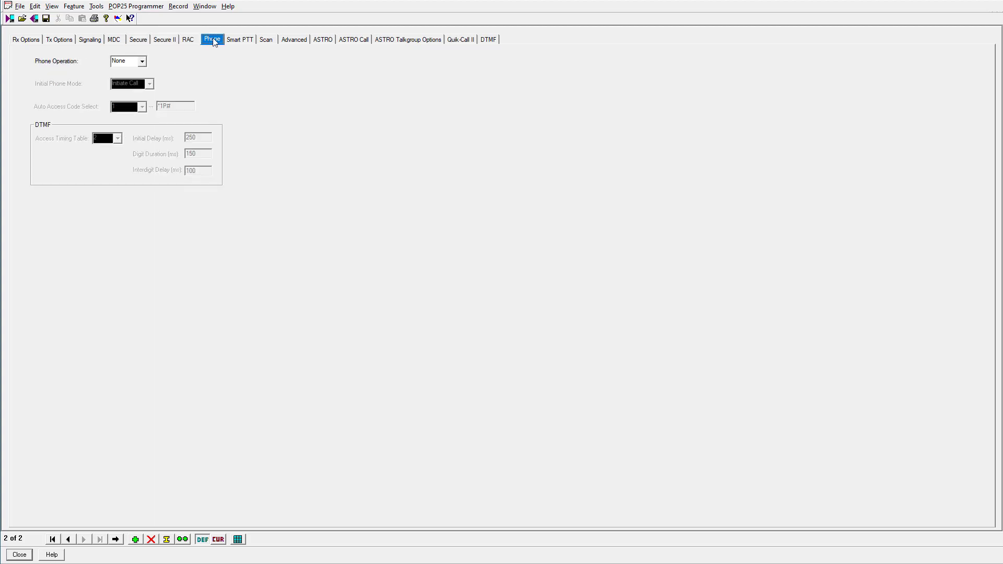
{"action": "left_click", "coordinate": [236, 39]}
{"action": "left_click", "coordinate": [219, 42]}
{"action": "left_click", "coordinate": [235, 41]}
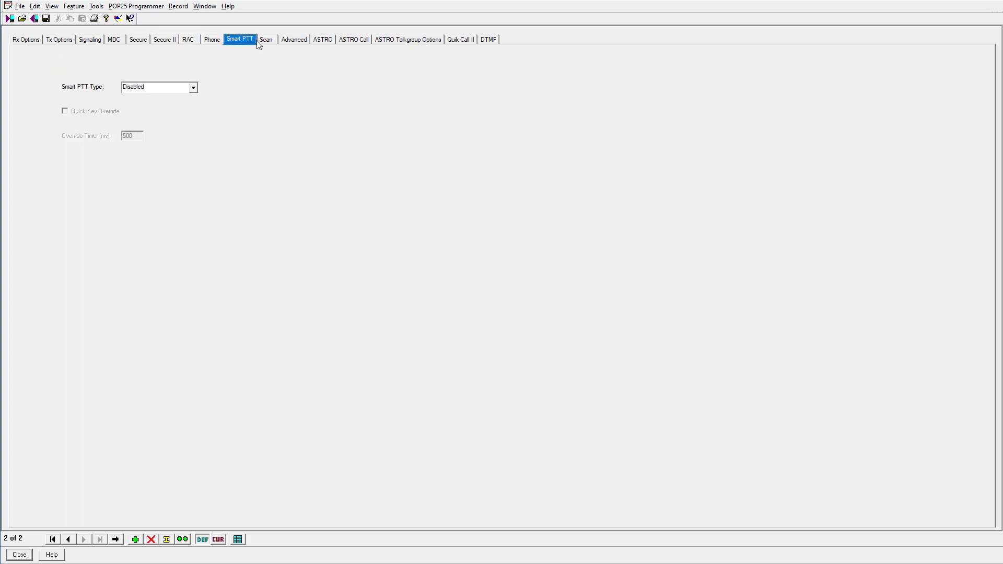
{"action": "left_click", "coordinate": [262, 40]}
{"action": "left_click", "coordinate": [149, 101]}
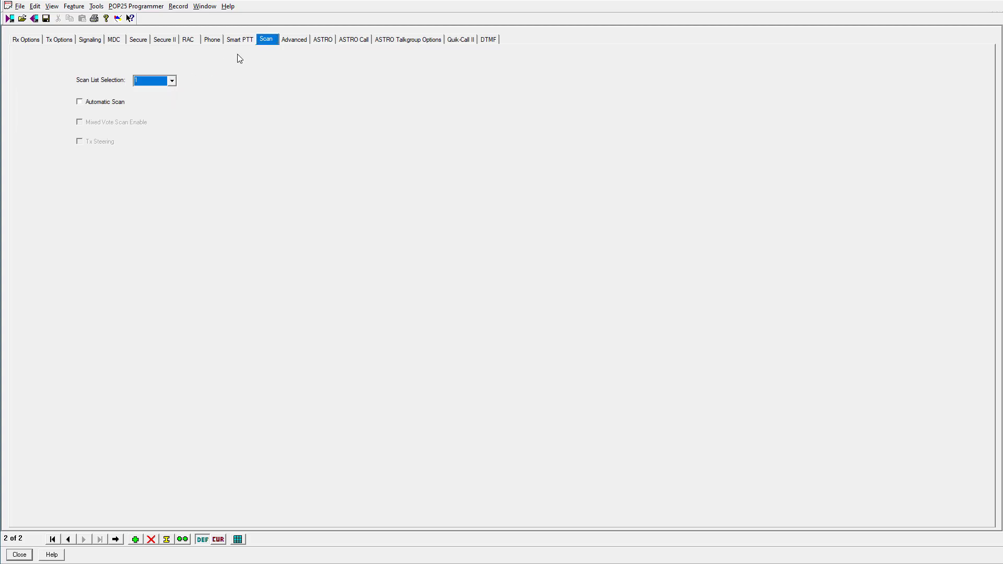
Check the Advanced through Quik-Call II tabs, close personality 2, and expand ASTRO Systems
{"action": "left_click", "coordinate": [291, 42]}
{"action": "left_click", "coordinate": [316, 42]}
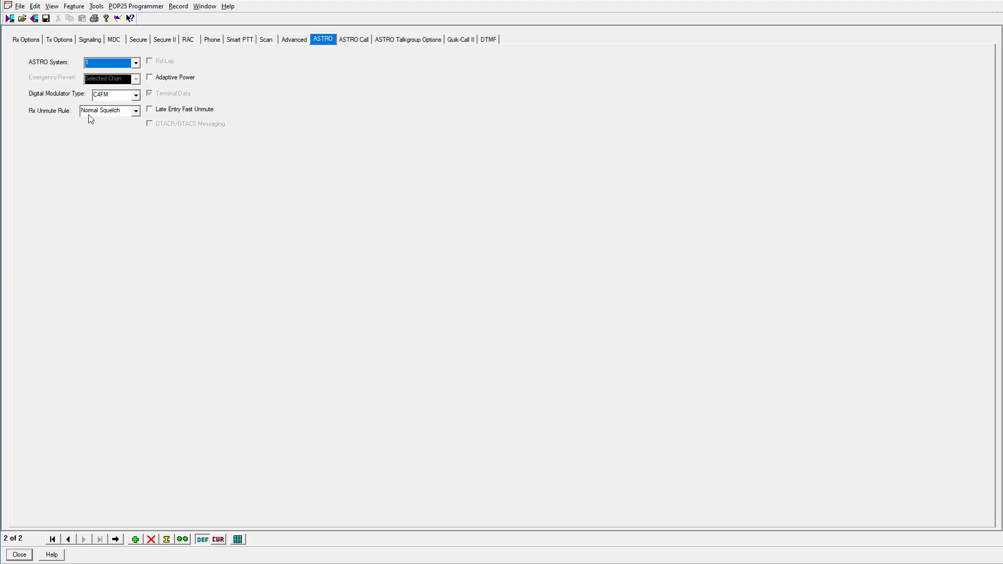
{"action": "left_click", "coordinate": [354, 43]}
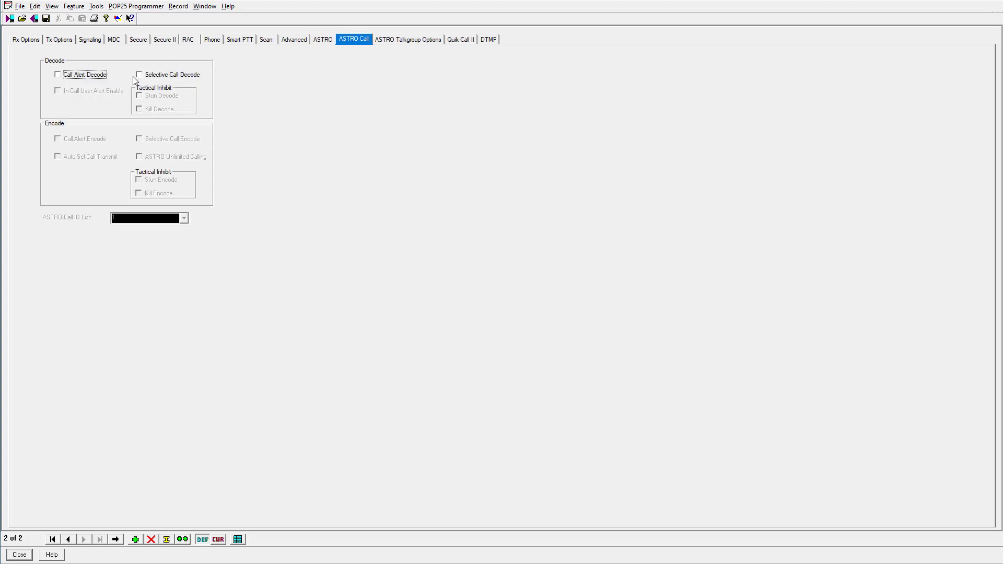
{"action": "left_click", "coordinate": [400, 42]}
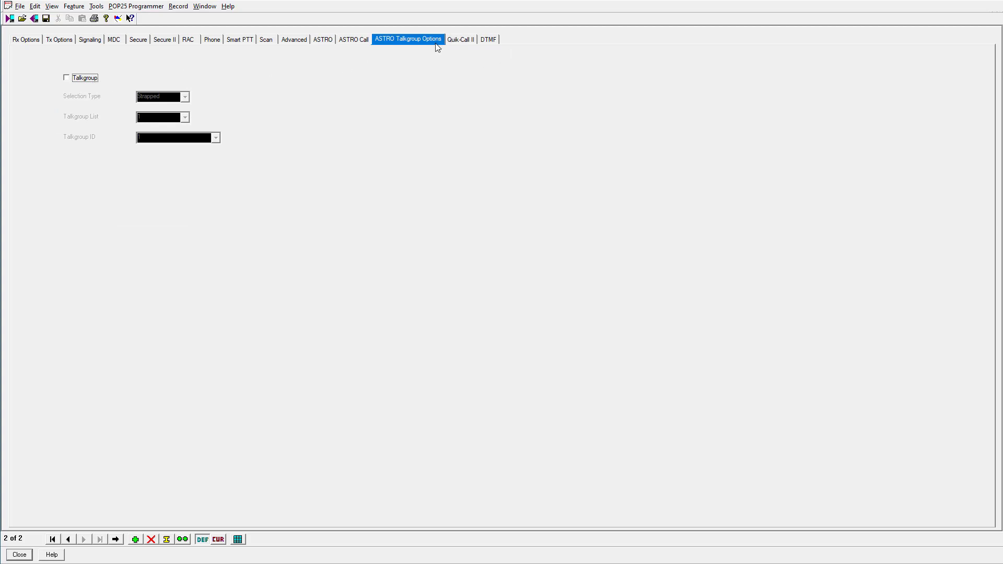
{"action": "left_click", "coordinate": [460, 42]}
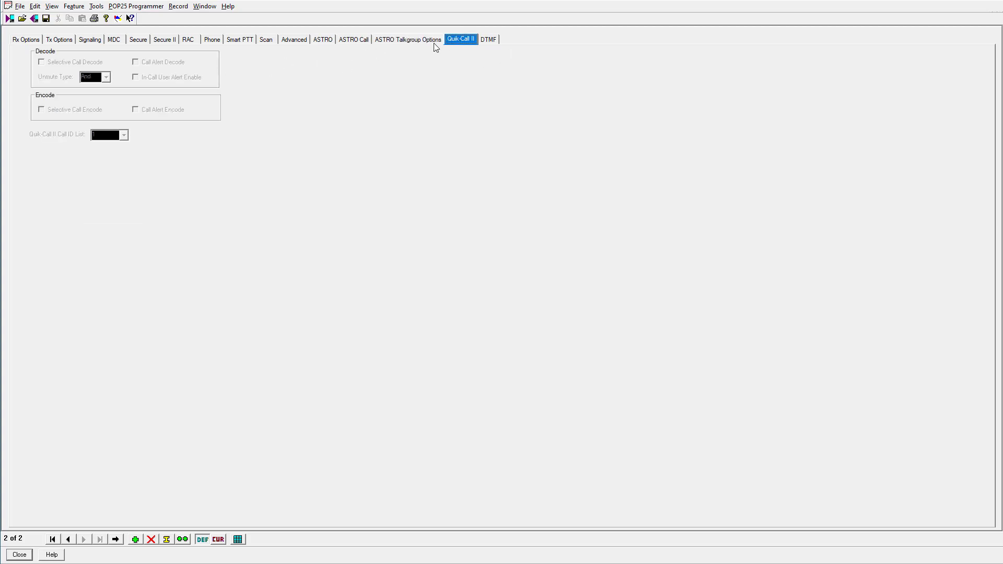
{"action": "left_click", "coordinate": [19, 555]}
{"action": "left_click", "coordinate": [26, 144]}
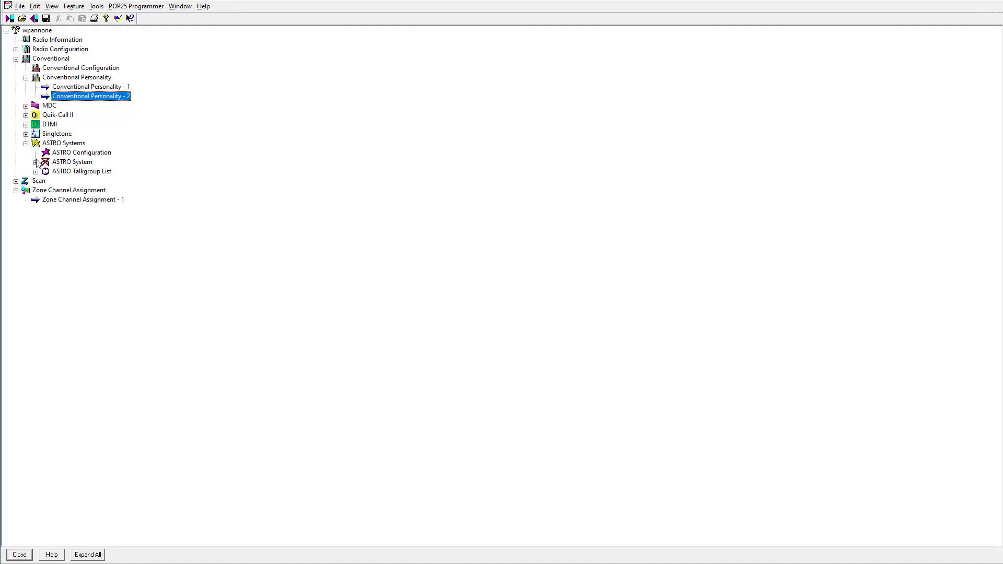
Open ASTRO System - 1, review its General, Emergency, Advanced, Packet Data, ARS and DVRS tabs, and close it
{"action": "left_click", "coordinate": [36, 162]}
{"action": "double_click", "coordinate": [71, 172]}
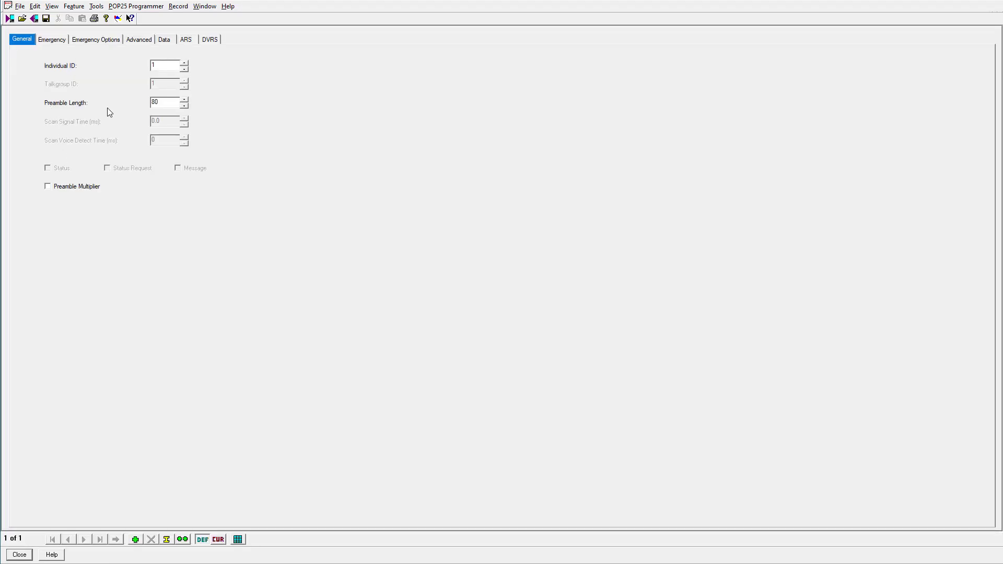
{"action": "left_click", "coordinate": [52, 40]}
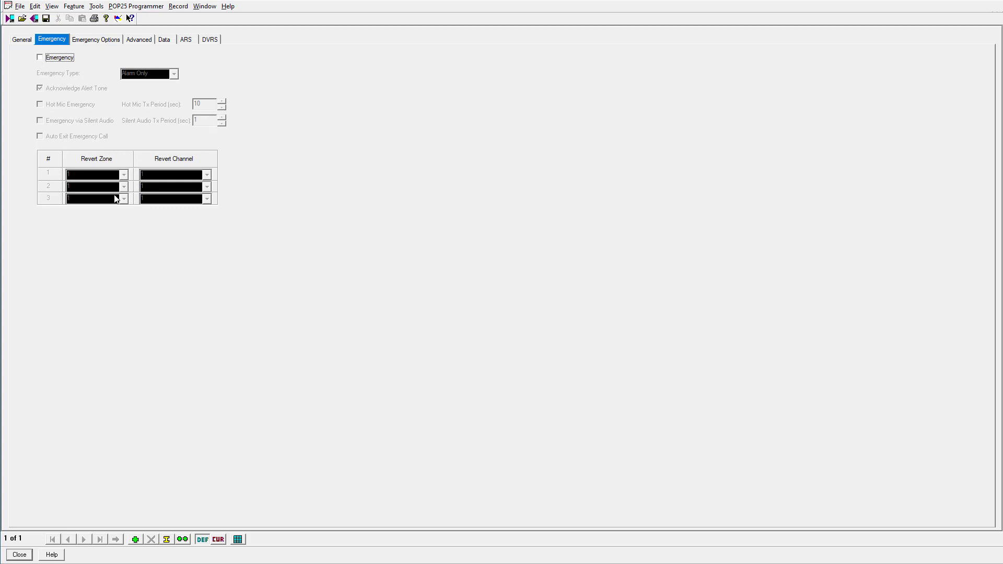
{"action": "left_click", "coordinate": [99, 41]}
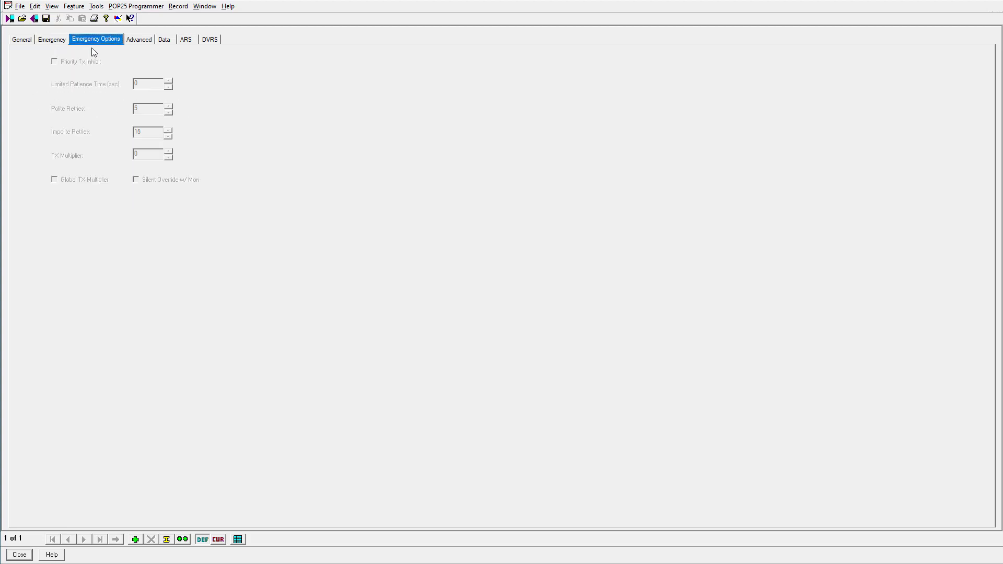
{"action": "left_click", "coordinate": [145, 42]}
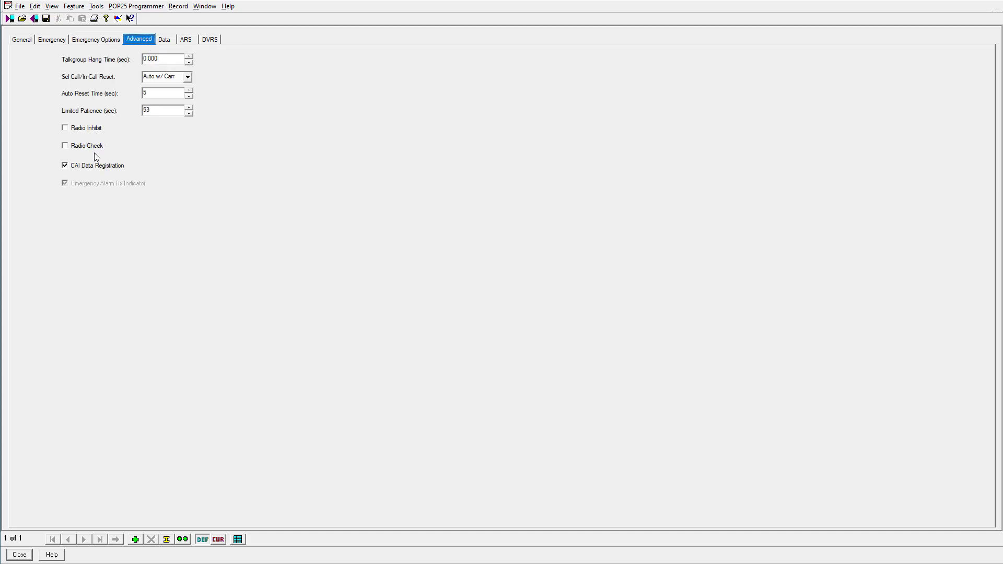
{"action": "left_click", "coordinate": [163, 41]}
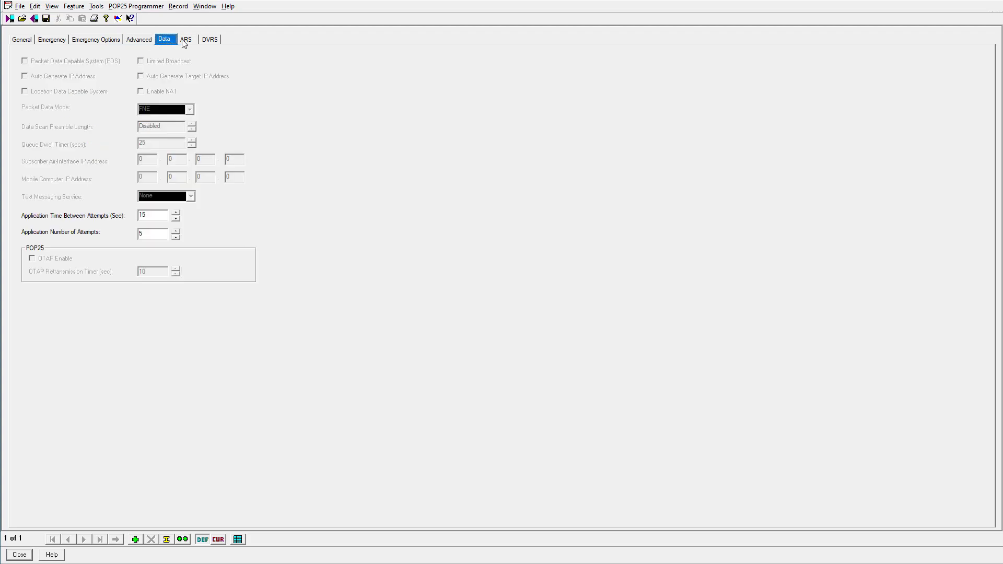
{"action": "left_click", "coordinate": [186, 41]}
{"action": "left_click", "coordinate": [206, 42]}
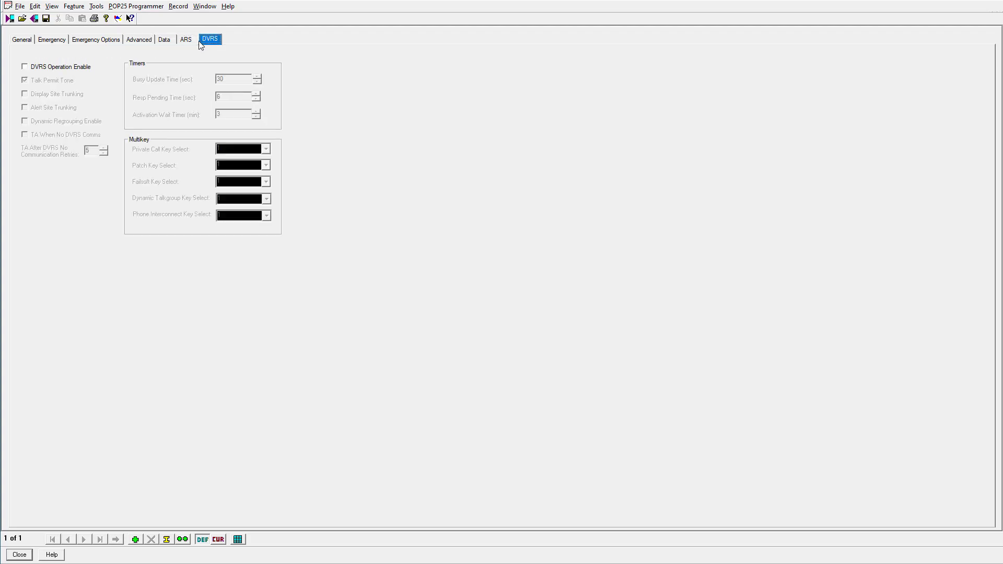
{"action": "left_click", "coordinate": [187, 42]}
{"action": "left_click", "coordinate": [205, 41]}
{"action": "left_click", "coordinate": [21, 41]}
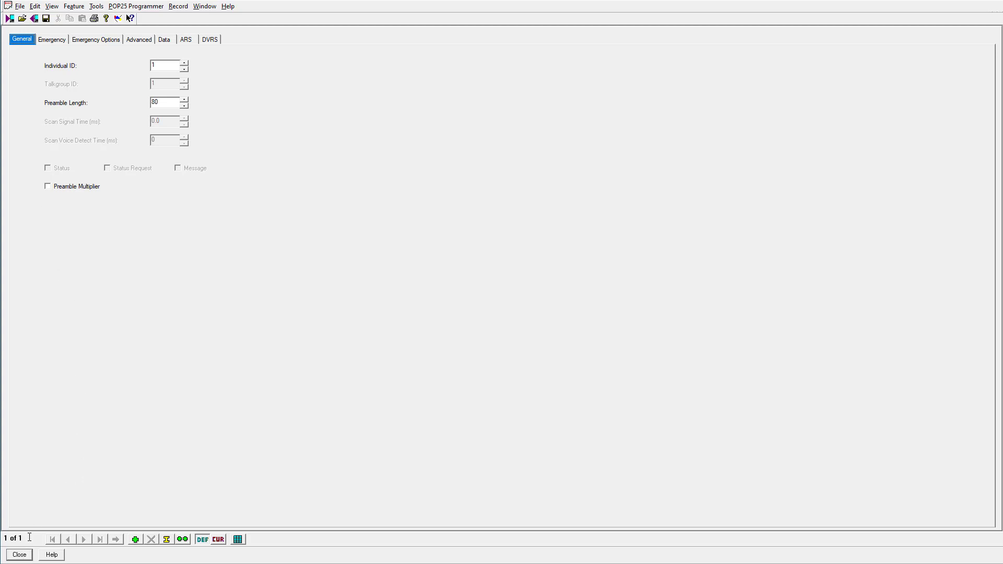
{"action": "left_click", "coordinate": [20, 555]}
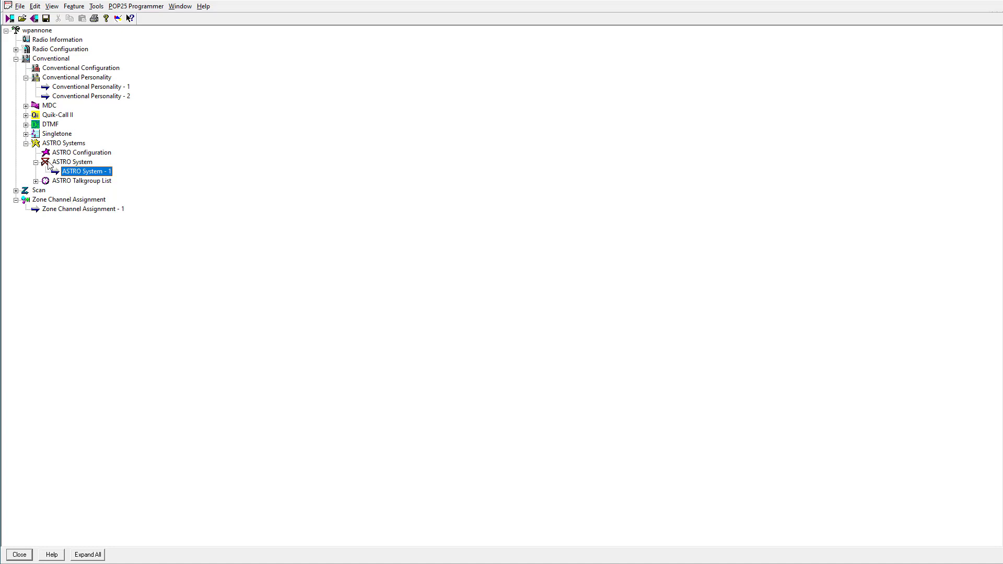
In Zone Channel Assignment - 1, add a channel row and set its Personality # to 2
{"action": "double_click", "coordinate": [92, 210]}
{"action": "left_click", "coordinate": [53, 39]}
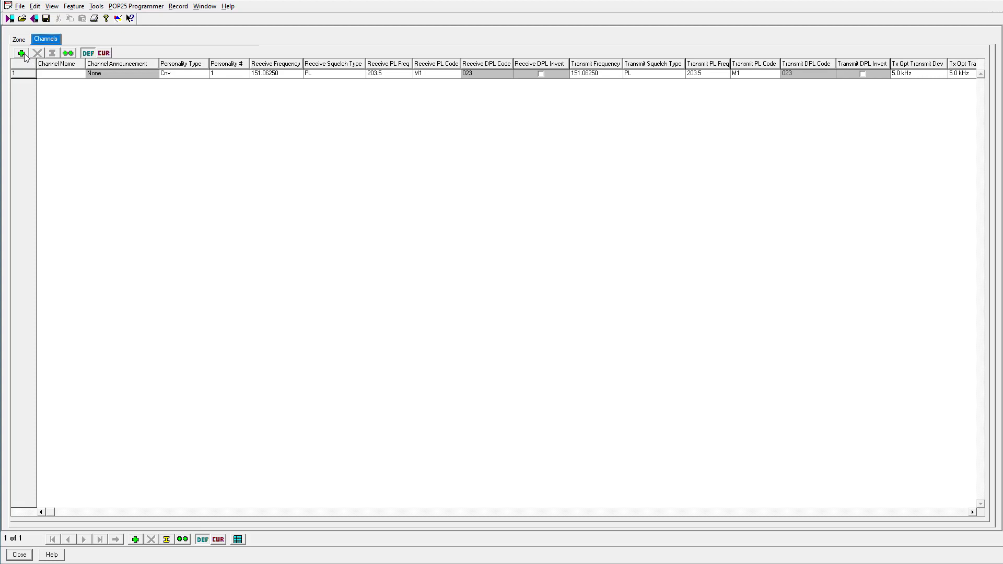
{"action": "left_click", "coordinate": [22, 53]}
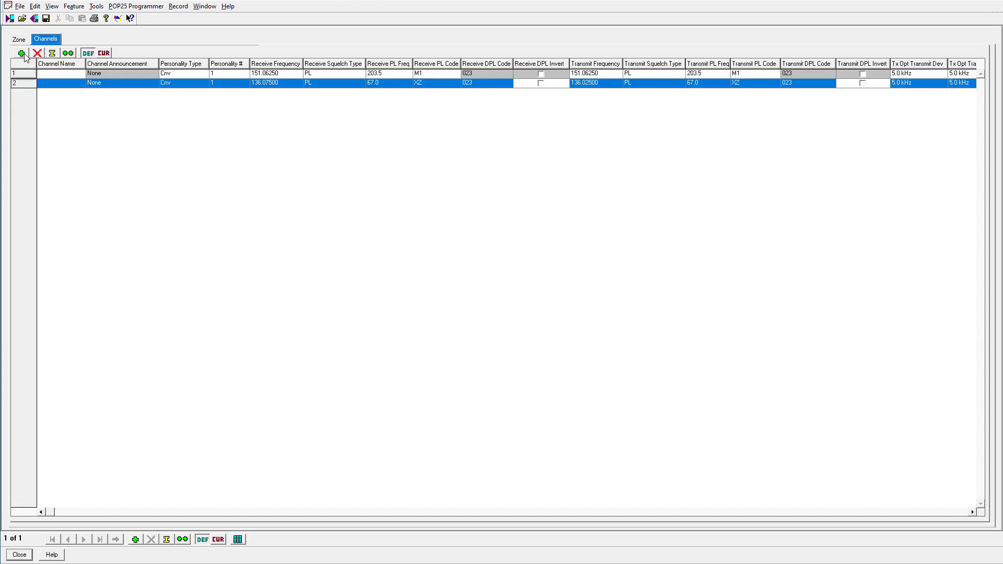
{"action": "left_click", "coordinate": [182, 81]}
{"action": "left_click", "coordinate": [219, 83]}
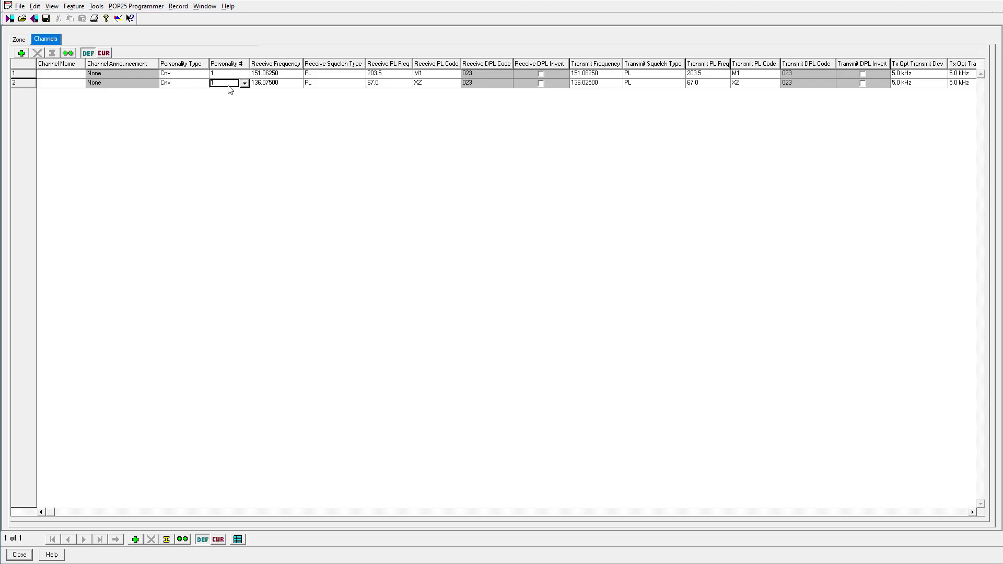
{"action": "left_click", "coordinate": [244, 83]}
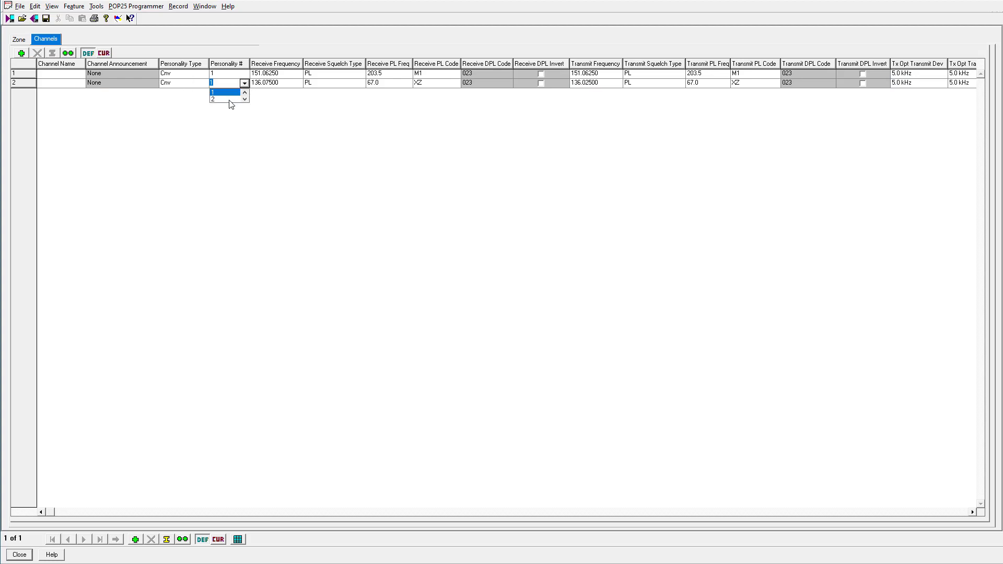
{"action": "left_click", "coordinate": [229, 100]}
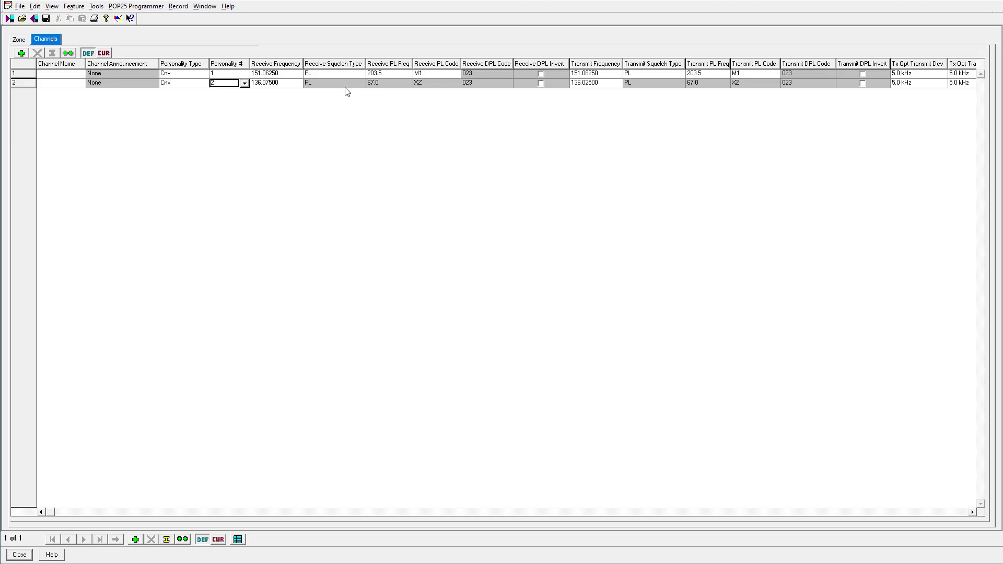
Enter 154.15 as both the receive and transmit frequency of channel 2
{"action": "left_click", "coordinate": [265, 86]}
{"action": "type", "text": "154.15"}
{"action": "key", "text": "Return"}
{"action": "left_click", "coordinate": [593, 83]}
{"action": "type", "text": "154.15"}
{"action": "key", "text": "Return"}
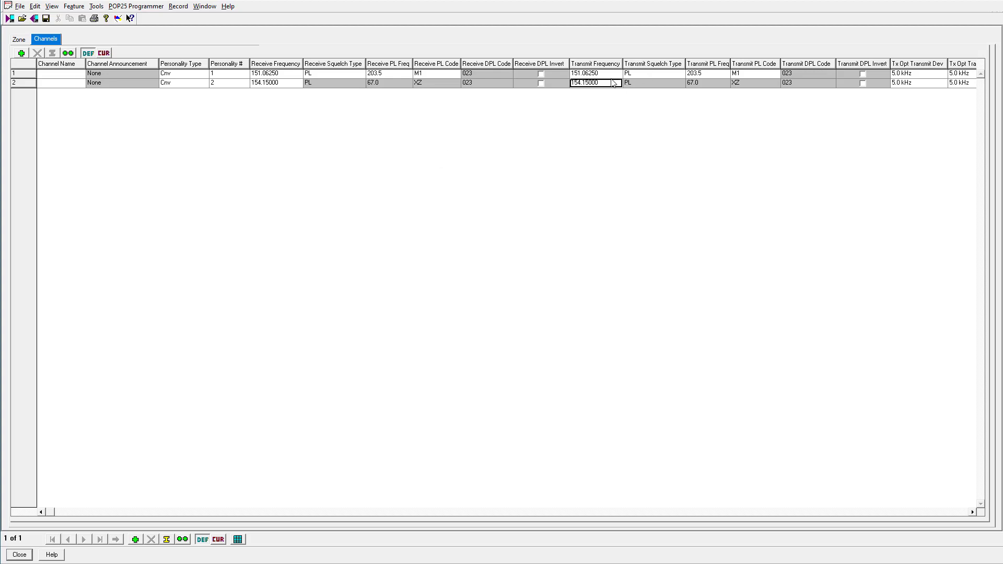
{"action": "left_click", "coordinate": [954, 512]}
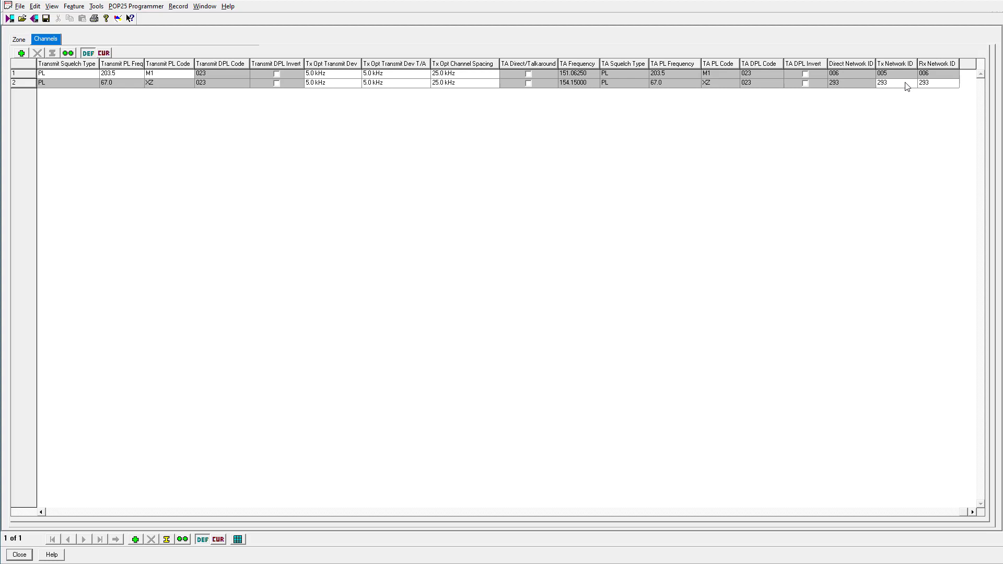
Switch to the RadioReference listings and go back to the United States map
{"action": "key", "text": "alt+Tab"}
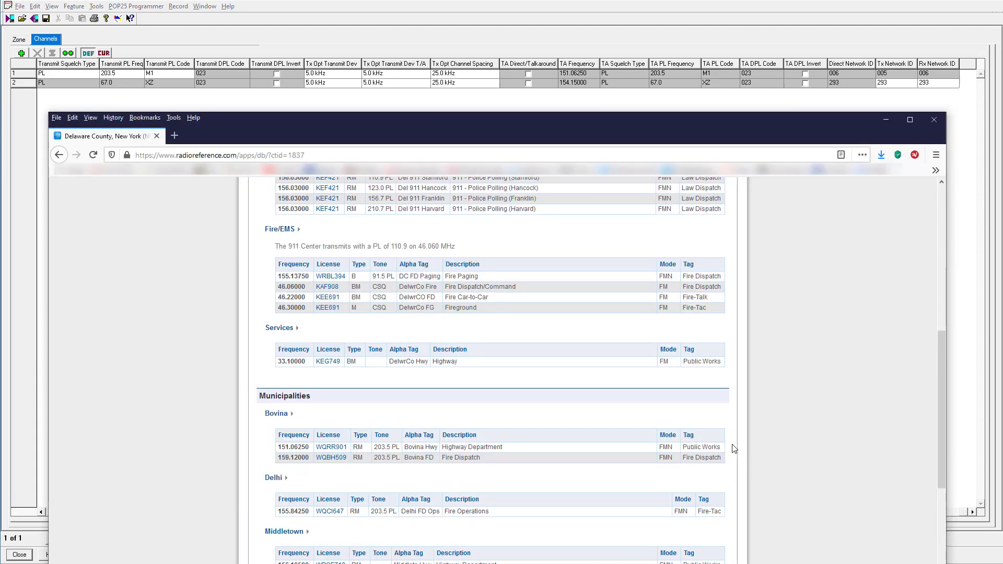
{"action": "scroll", "coordinate": [672, 403], "scroll_direction": "up", "scroll_amount": 10}
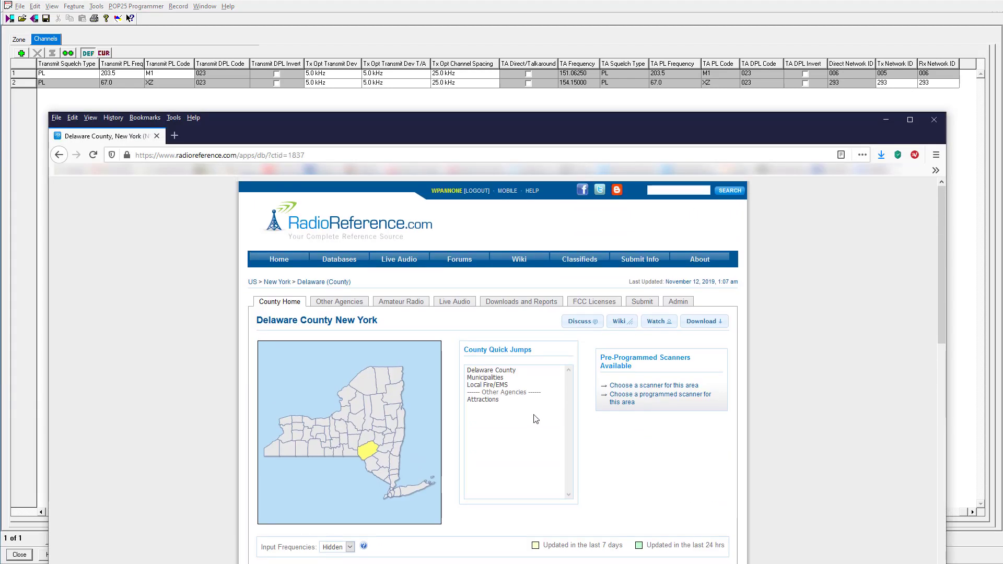
{"action": "scroll", "coordinate": [536, 419], "scroll_direction": "down", "scroll_amount": 6}
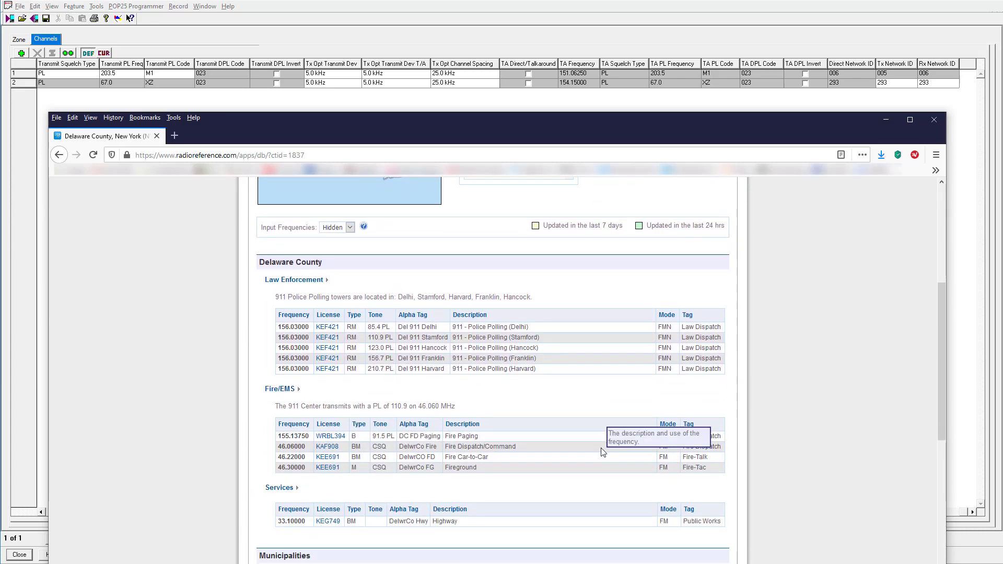
{"action": "scroll", "coordinate": [603, 452], "scroll_direction": "down", "scroll_amount": 4}
{"action": "scroll", "coordinate": [562, 453], "scroll_direction": "down", "scroll_amount": 7}
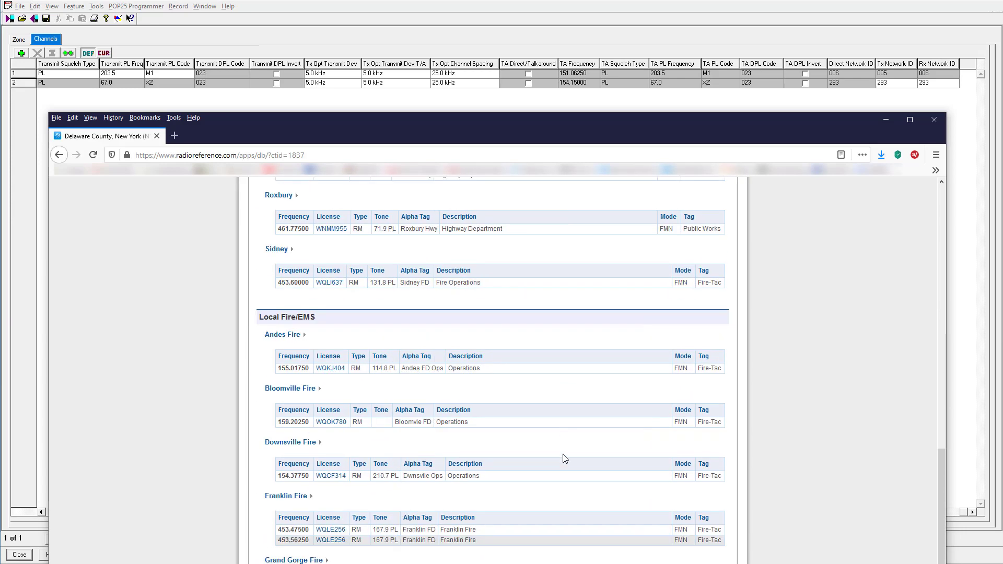
{"action": "scroll", "coordinate": [564, 458], "scroll_direction": "down", "scroll_amount": 1}
{"action": "scroll", "coordinate": [543, 433], "scroll_direction": "up", "scroll_amount": 8}
{"action": "key", "text": "alt+Left"}
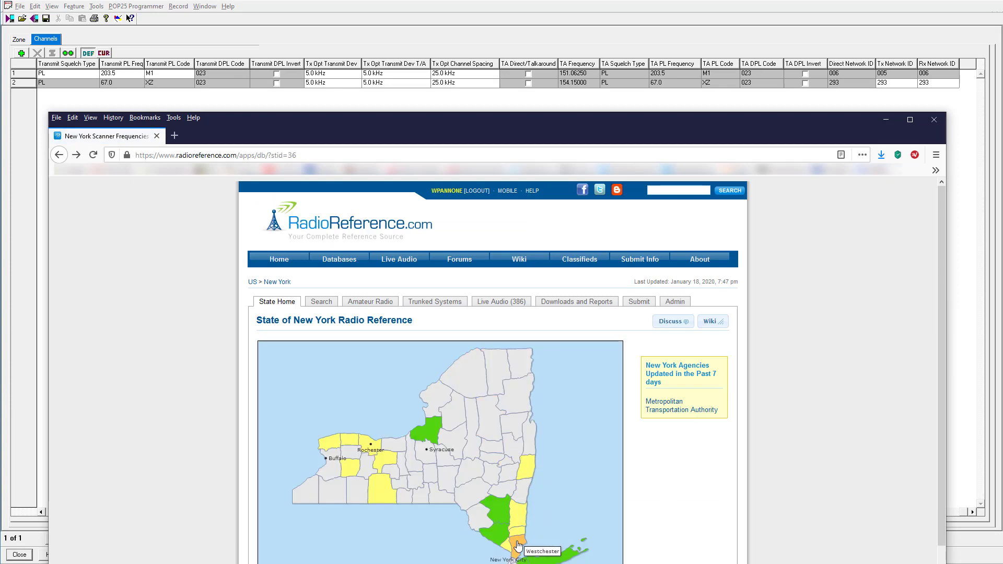
{"action": "key", "text": "alt+Left"}
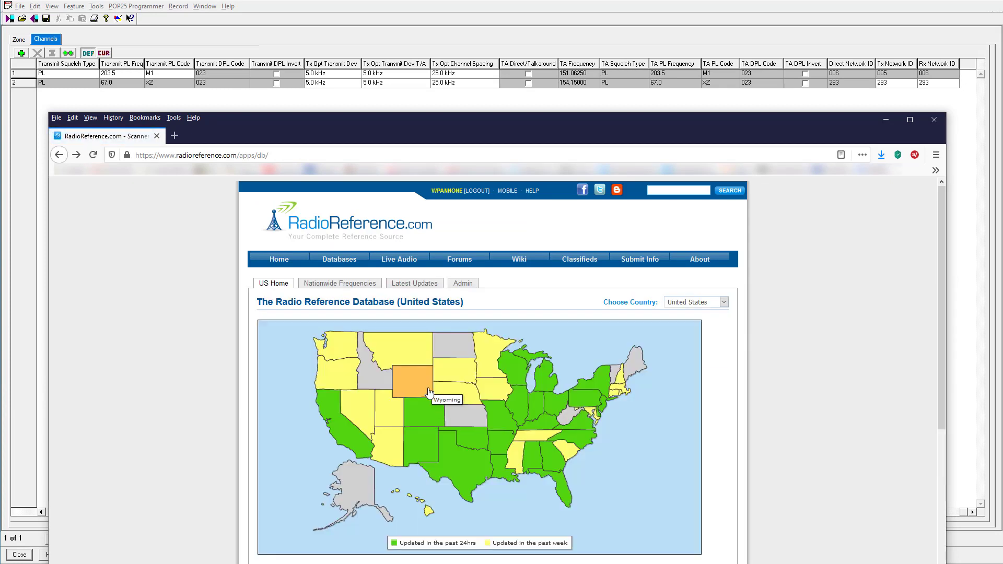
Open Connecticut's Fairfield County listings and locate the NAC code in the Bridgeport table
{"action": "left_click", "coordinate": [617, 400]}
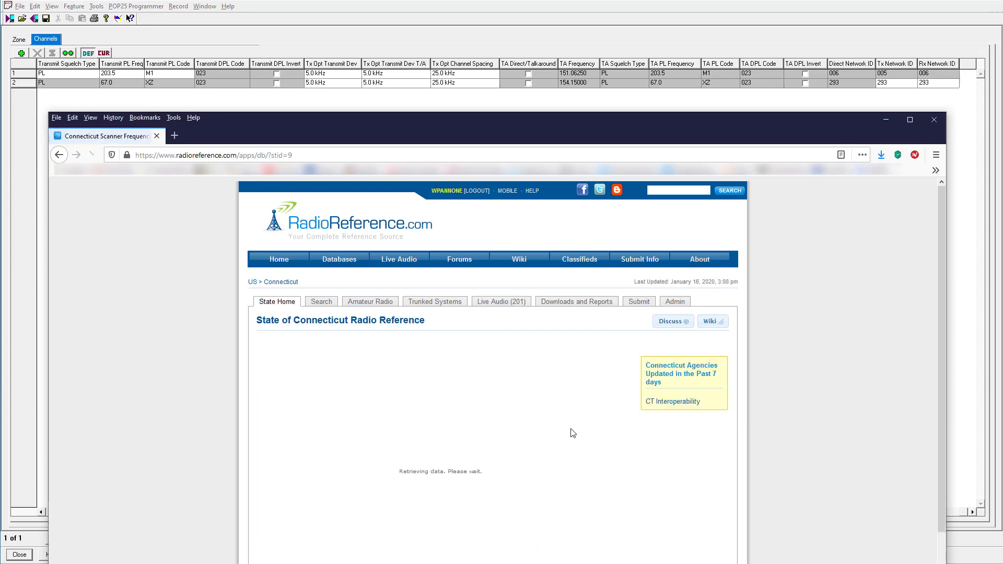
{"action": "left_click", "coordinate": [325, 517]}
{"action": "scroll", "coordinate": [233, 492], "scroll_direction": "down", "scroll_amount": 5}
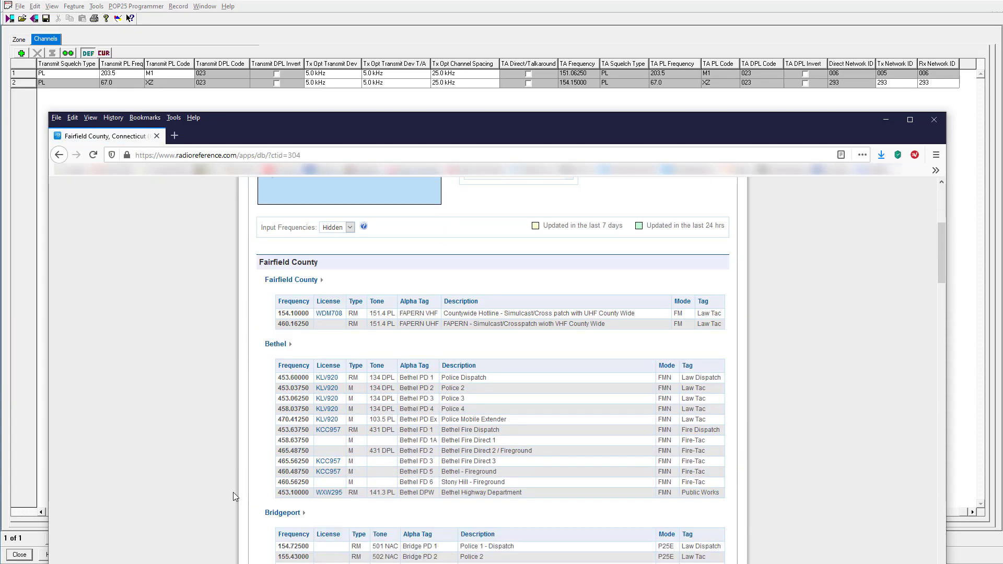
{"action": "scroll", "coordinate": [231, 487], "scroll_direction": "down", "scroll_amount": 3}
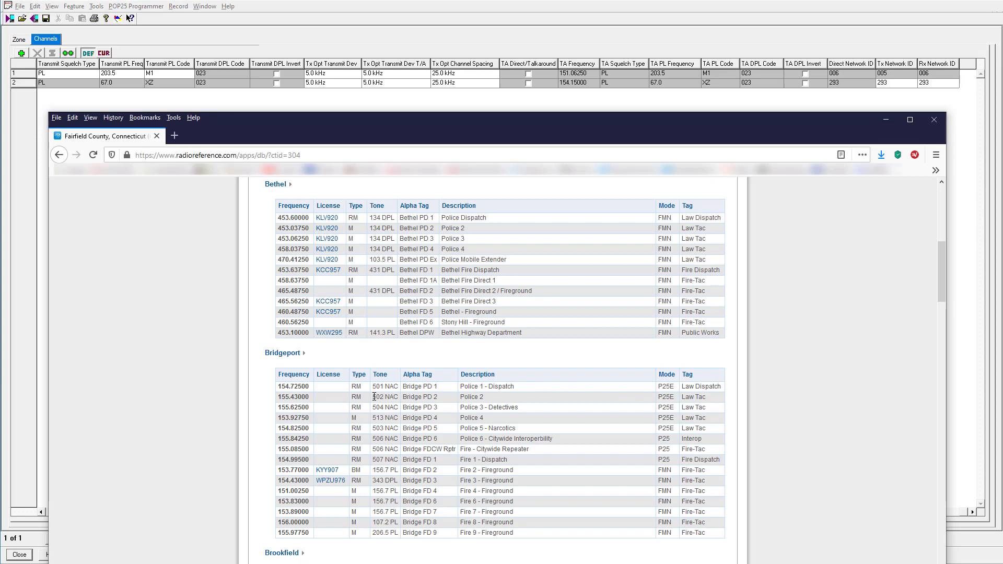
{"action": "left_click_drag", "start_coordinate": [372, 397], "coordinate": [380, 397]}
{"action": "left_click", "coordinate": [385, 399]}
In the channel grid, enter 12A in row 2's Tx Network ID and Rx Network ID cells, replacing 293
{"action": "left_click", "coordinate": [808, 9]}
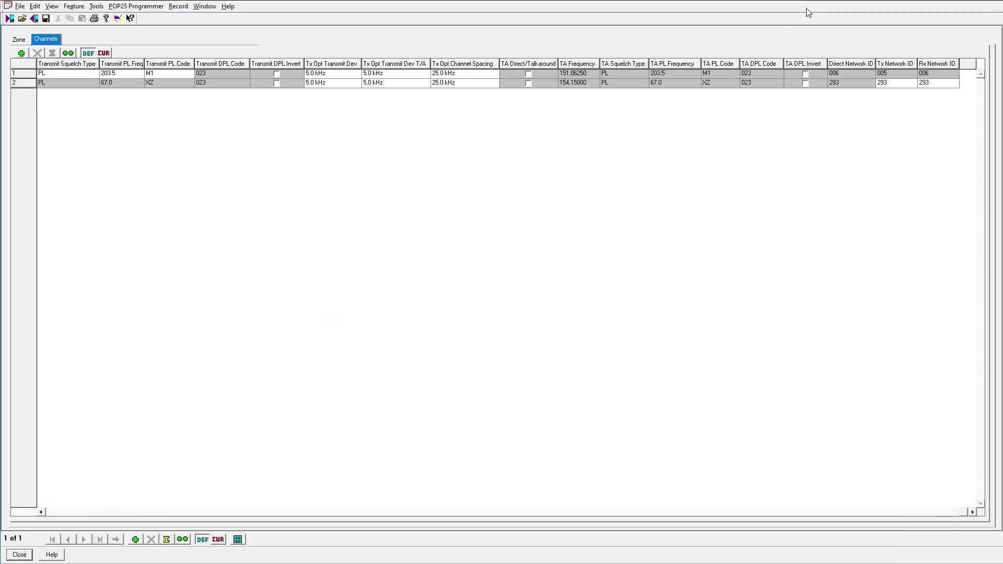
{"action": "left_click", "coordinate": [893, 85]}
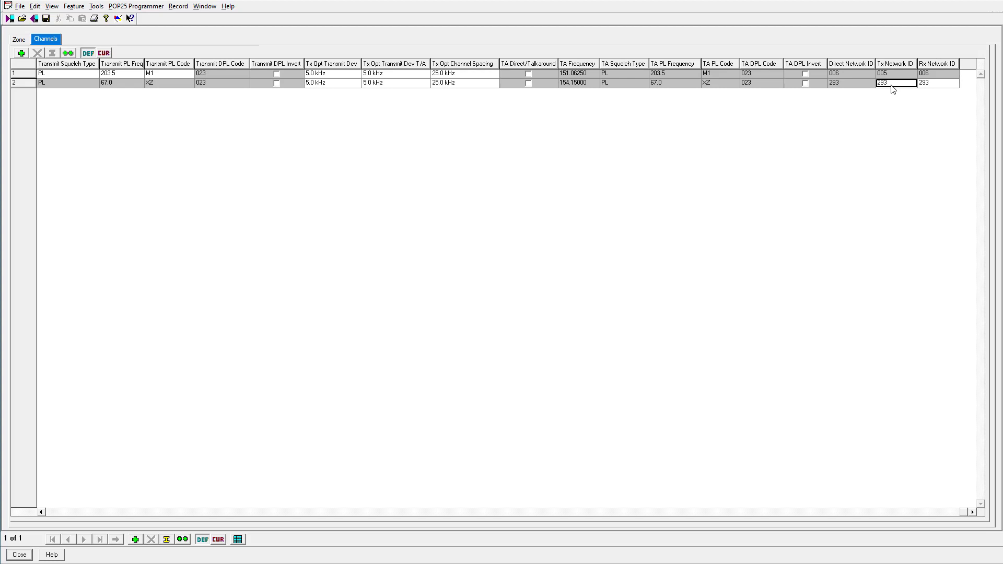
{"action": "type", "text": "12a"}
{"action": "key", "text": "Return"}
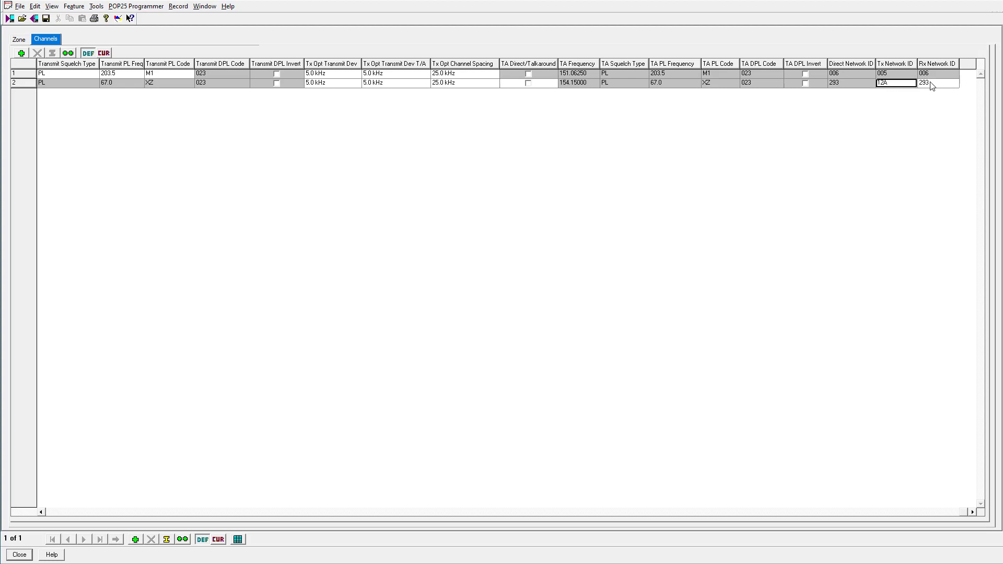
{"action": "left_click", "coordinate": [930, 83]}
{"action": "type", "text": "12a"}
{"action": "key", "text": "Return"}
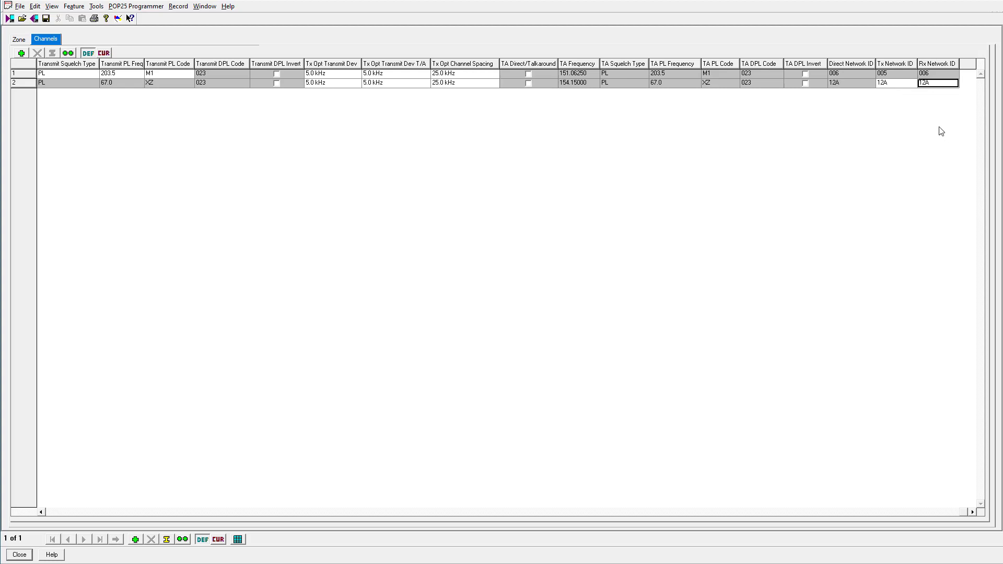
{"action": "left_click", "coordinate": [80, 513]}
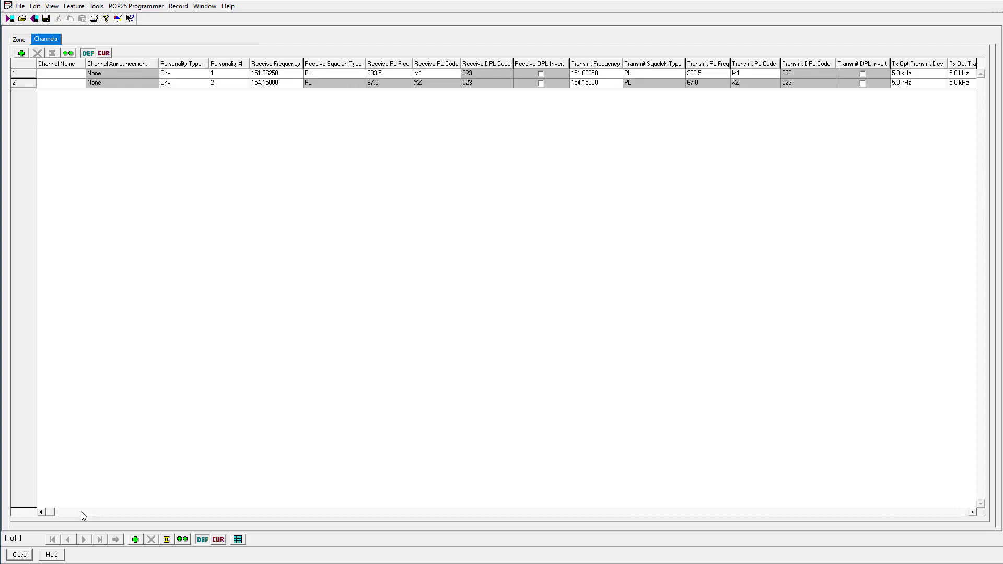